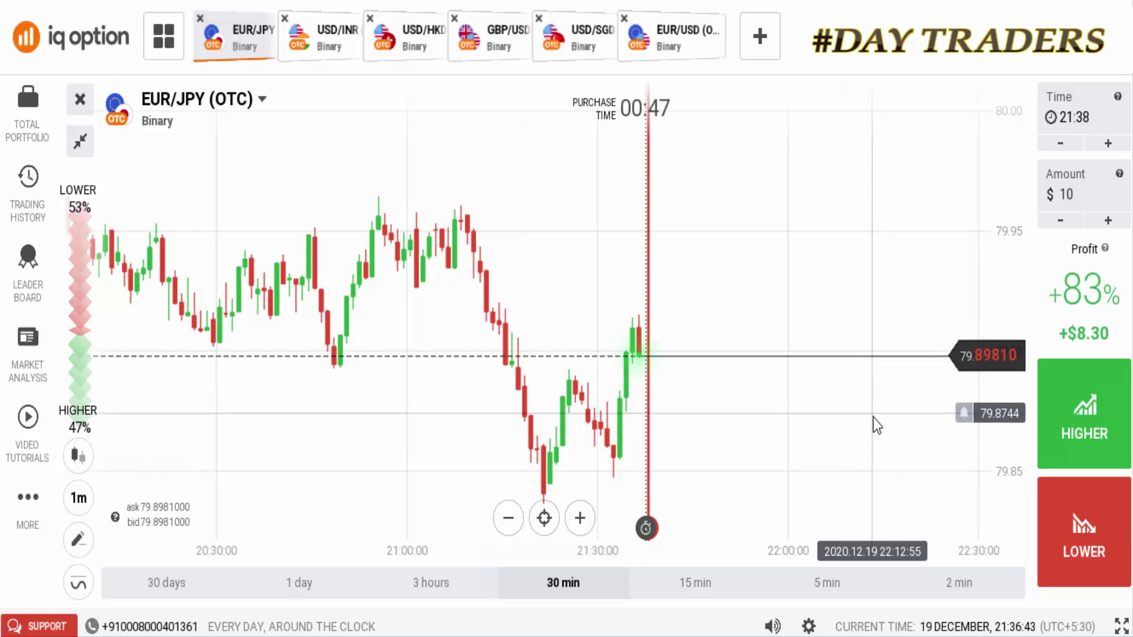
# Scan the EUR/JPY (OTC) chart and open a $10 HIGHER trade expiring at 21:38
pyautogui.scroll(2, 877, 418)
pyautogui.scroll(-3, 861, 413)
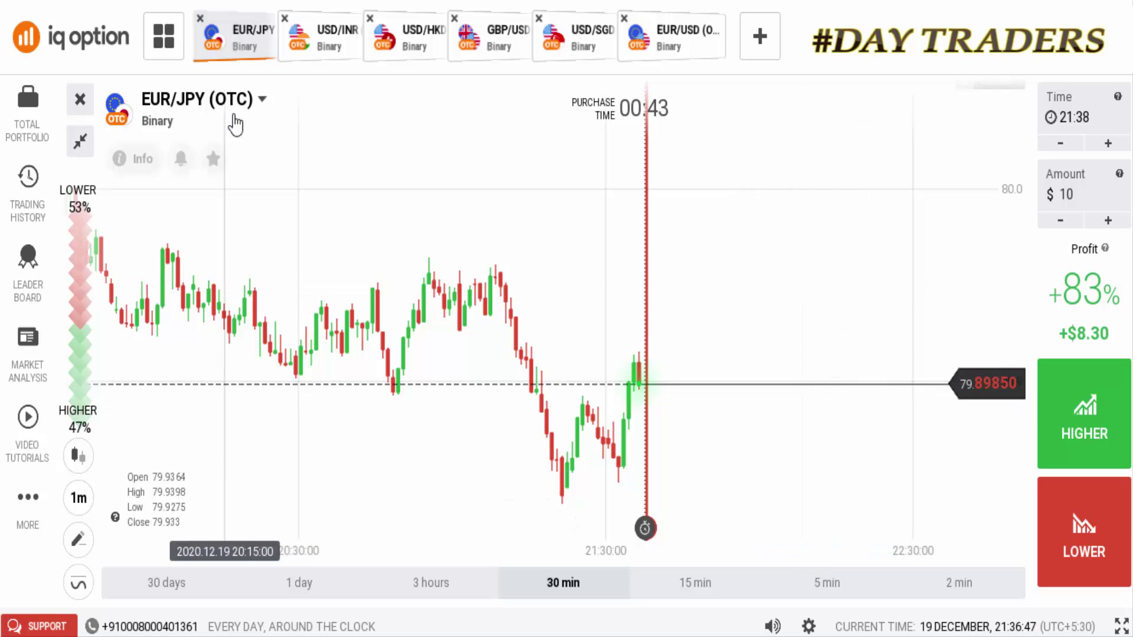
pyautogui.scroll(-2, 708, 342)
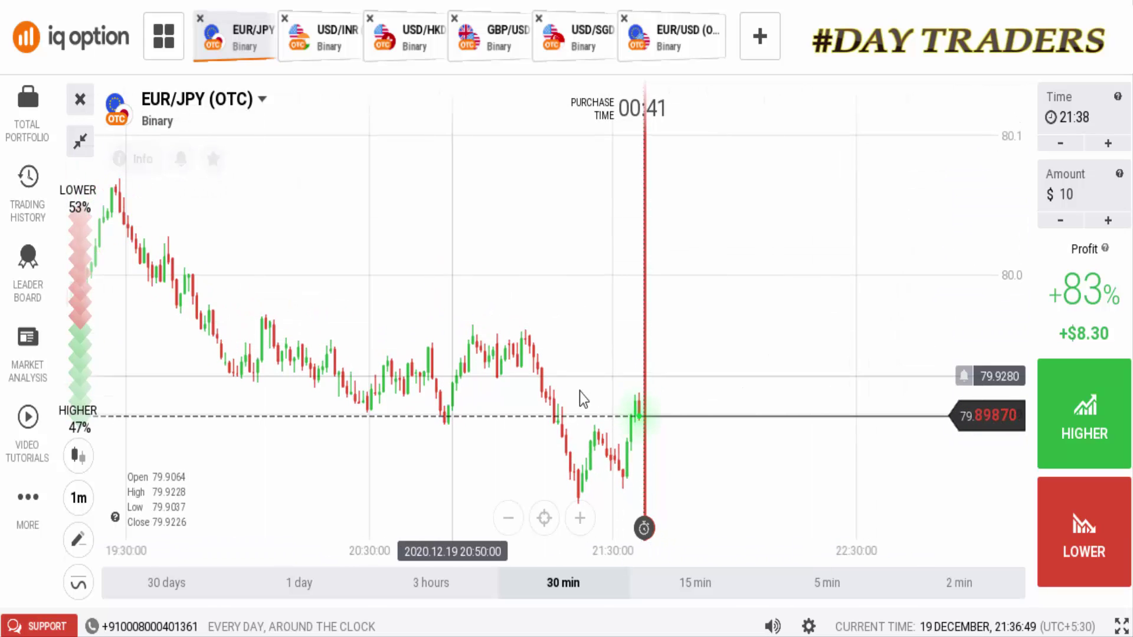
pyautogui.scroll(4, 678, 466)
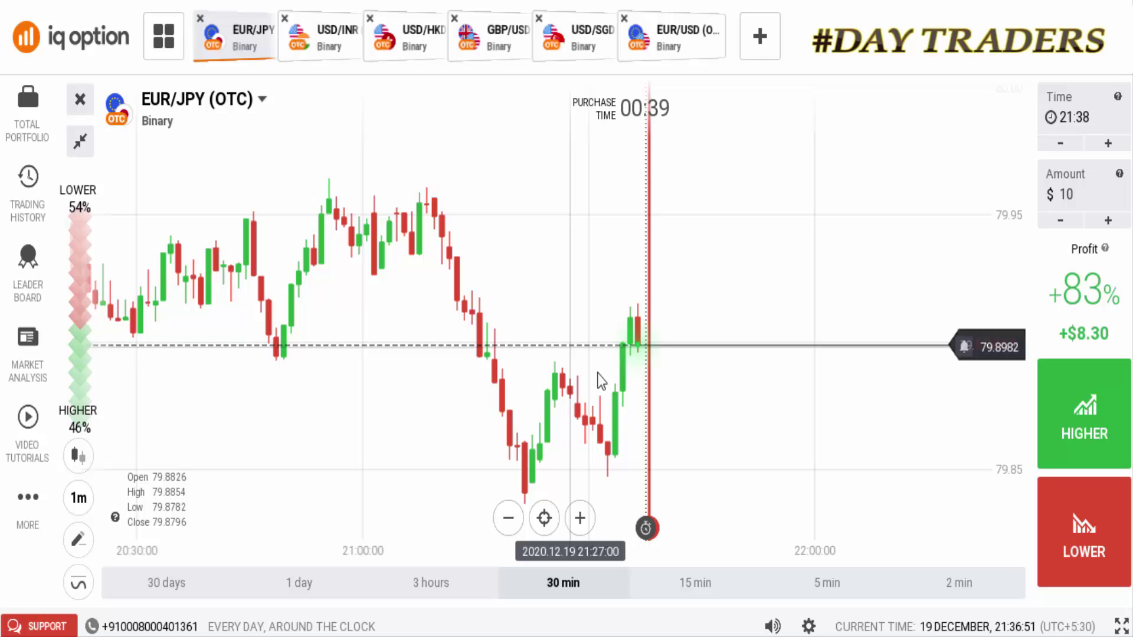
pyautogui.scroll(2, 588, 407)
pyautogui.scroll(1, 588, 407)
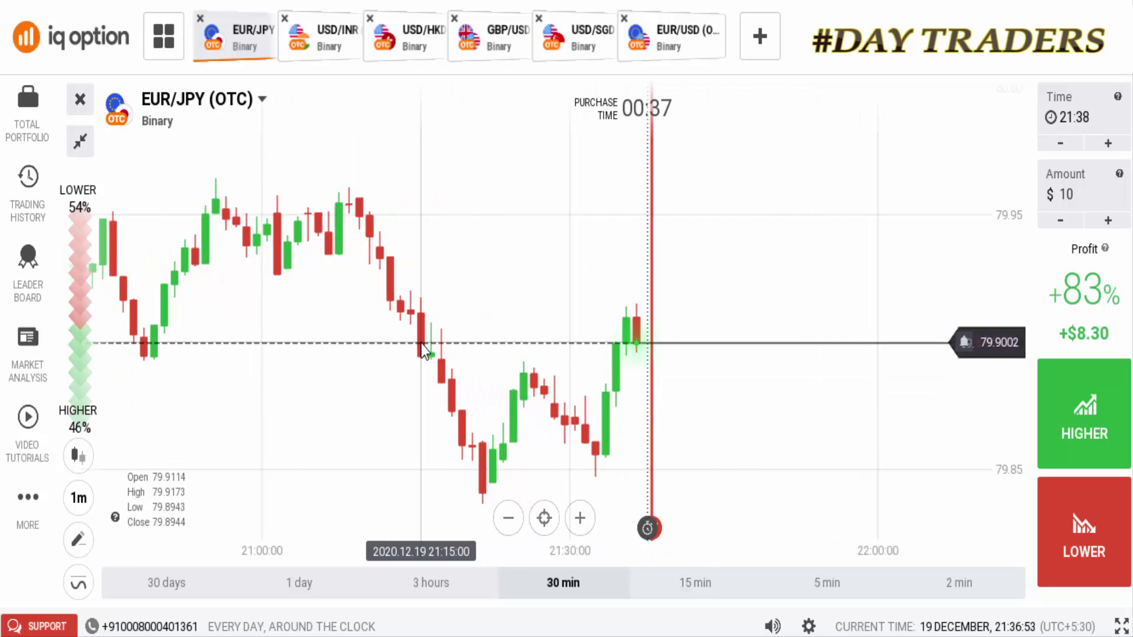
pyautogui.click(1093, 432)
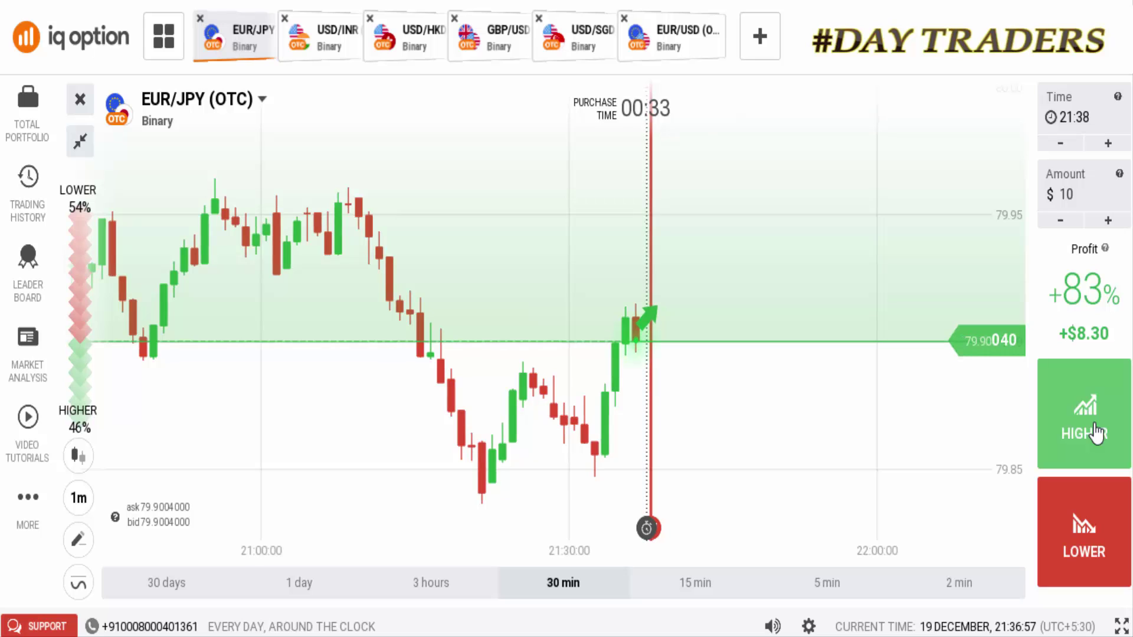
pyautogui.click(1097, 434)
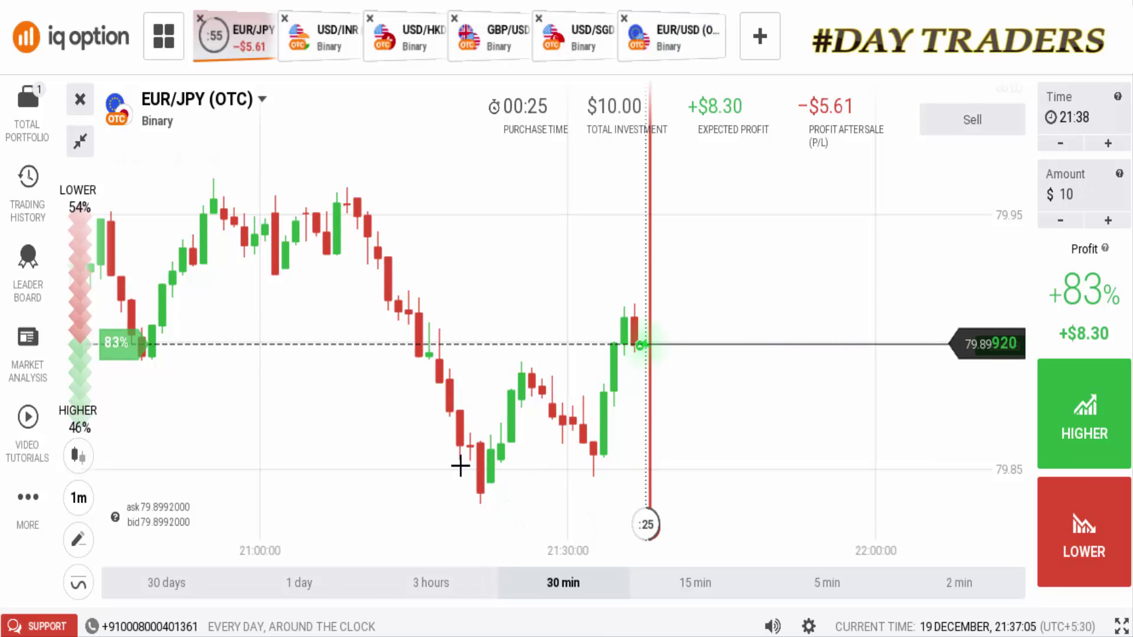
# Draw trendlines across the rising highs and lows, plus a zigzag and projected path to the peak
pyautogui.moveTo(385, 469)
pyautogui.mouseDown()
pyautogui.moveTo(657, 301)
pyautogui.moveTo(681, 253)
pyautogui.moveTo(694, 262)
pyautogui.mouseUp()
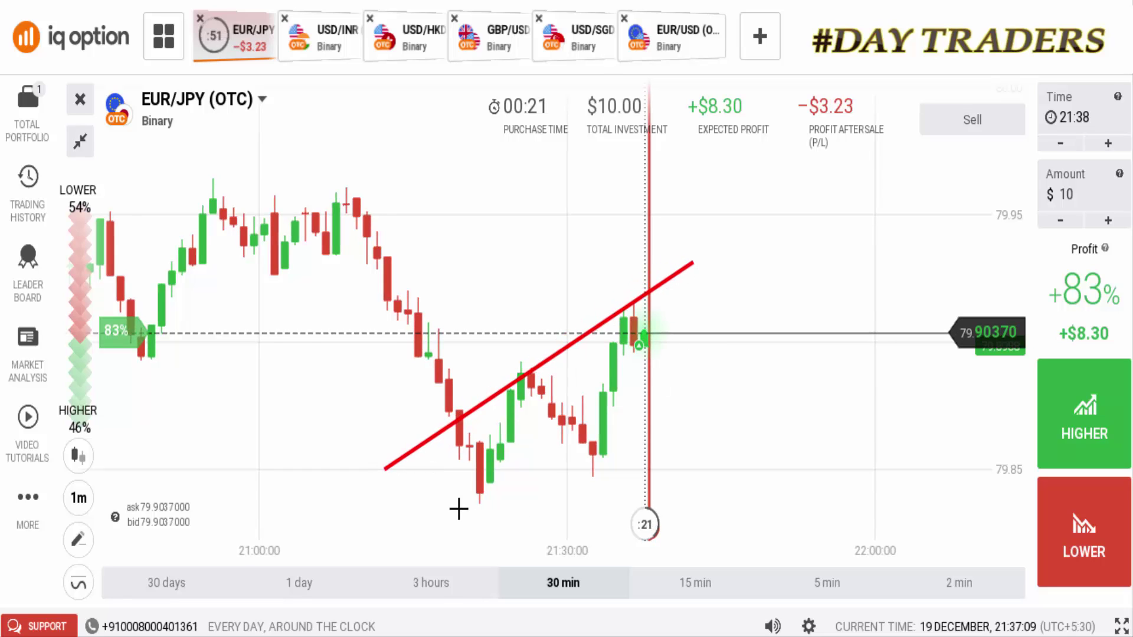
pyautogui.moveTo(451, 509); pyautogui.dragTo(801, 373)
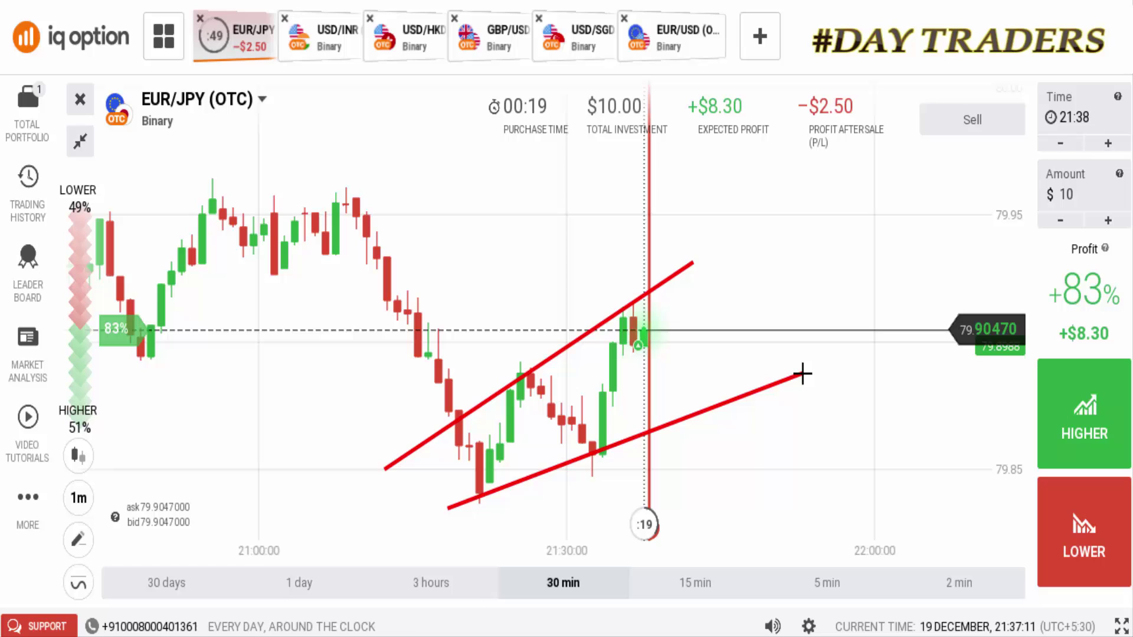
pyautogui.moveTo(478, 496); pyautogui.dragTo(590, 433)
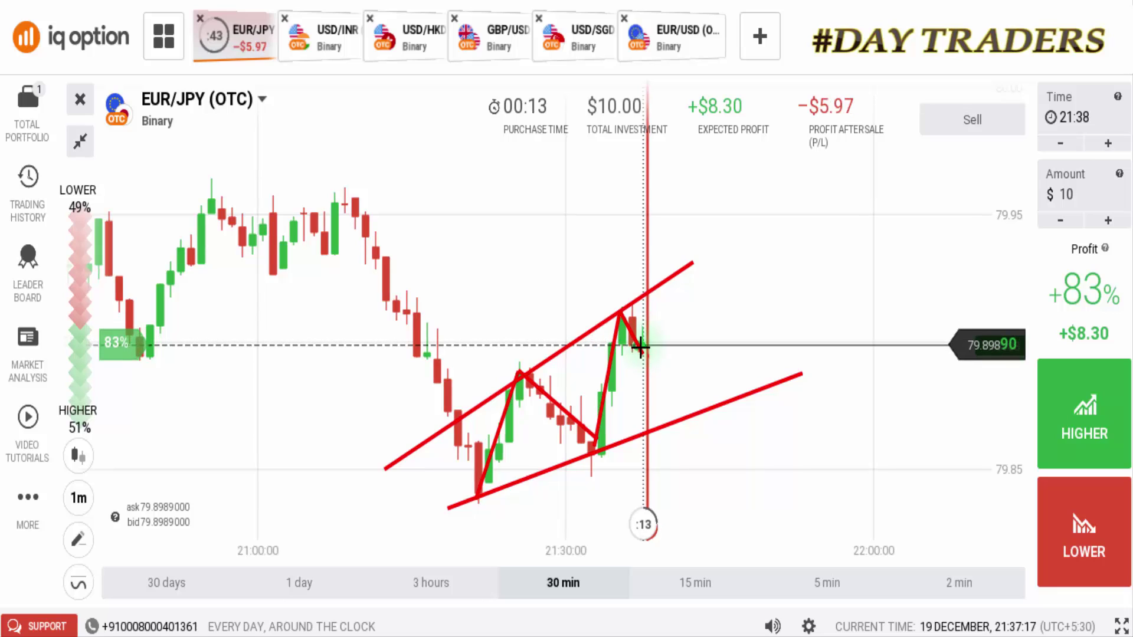
pyautogui.moveTo(652, 299)
pyautogui.mouseDown()
pyautogui.moveTo(667, 255)
pyautogui.moveTo(698, 329)
pyautogui.moveTo(739, 365)
pyautogui.moveTo(770, 326)
pyautogui.mouseUp()
pyautogui.moveTo(816, 363); pyautogui.dragTo(816, 354)
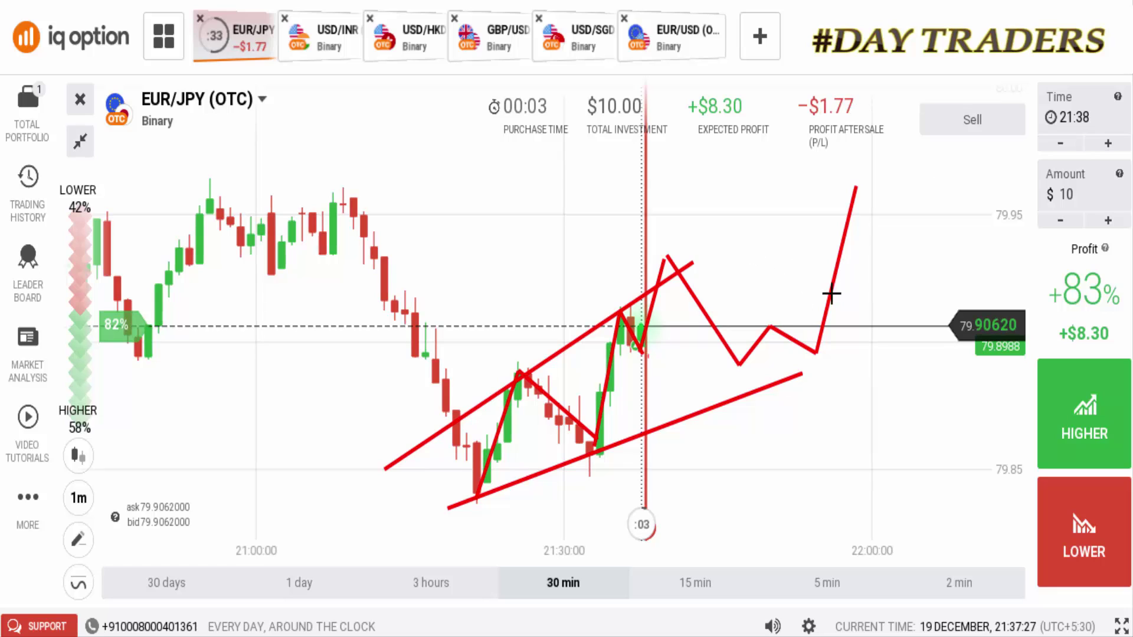
# Clear the annotations and sketch the expected rise beside the latest candles
pyautogui.press('Escape')
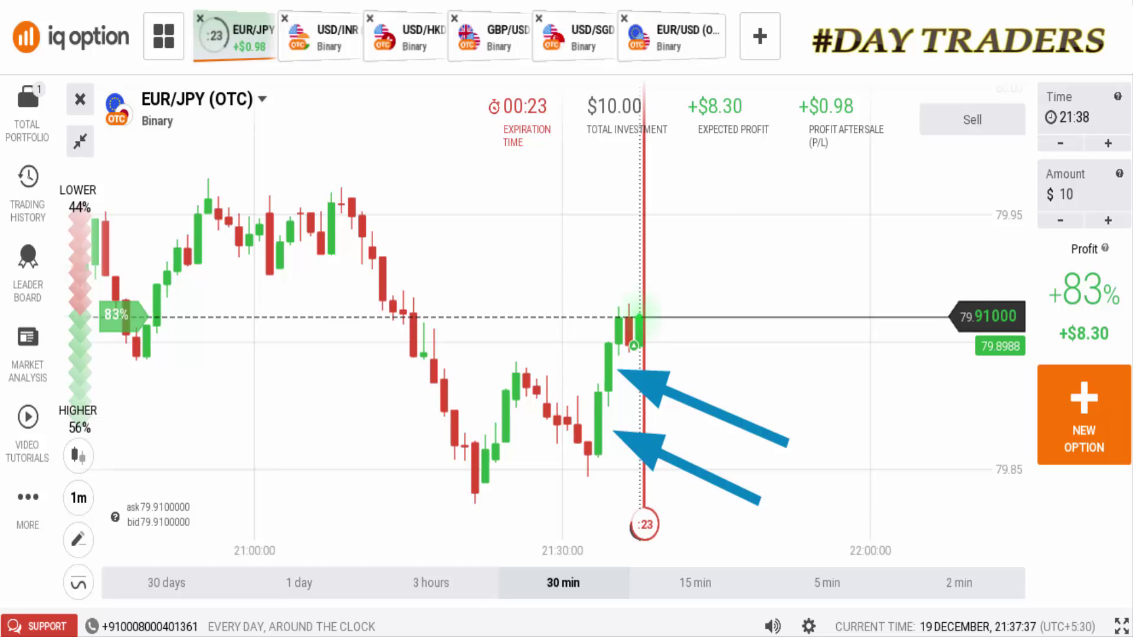
pyautogui.moveTo(632, 309)
pyautogui.mouseDown()
pyautogui.moveTo(628, 344)
pyautogui.moveTo(649, 223)
pyautogui.mouseUp()
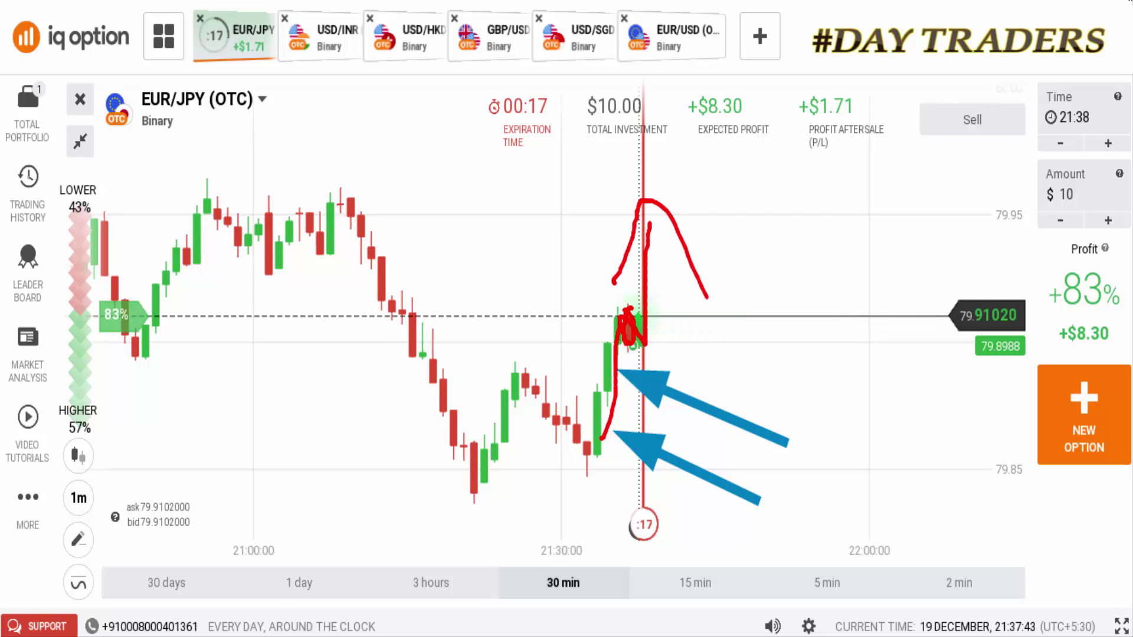
pyautogui.scroll(-2, 826, 416)
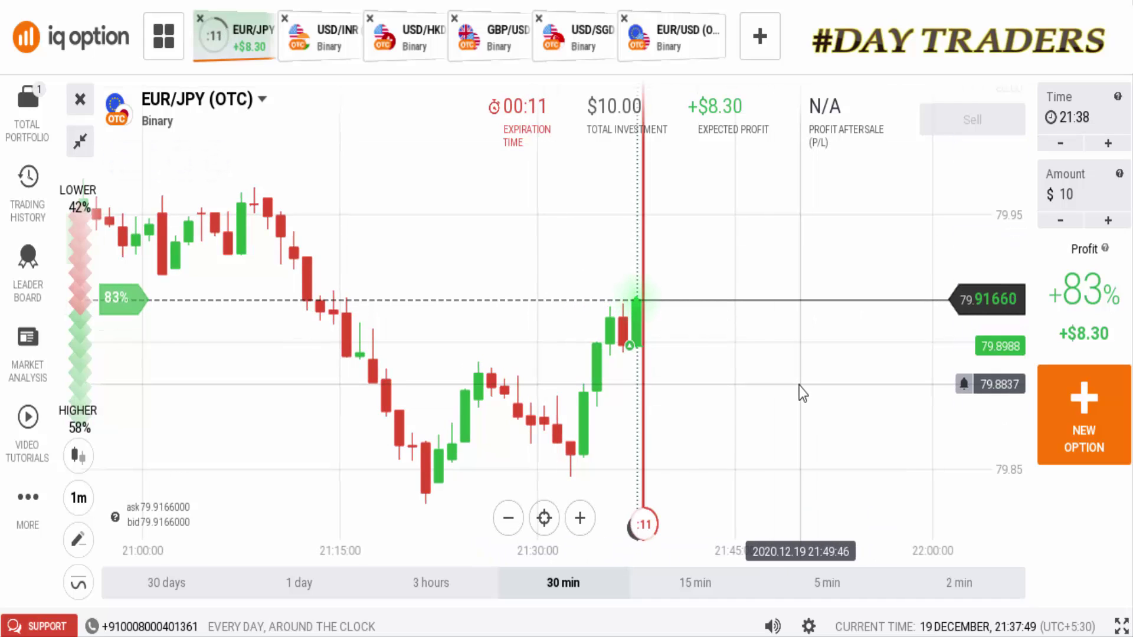
pyautogui.scroll(1, 806, 385)
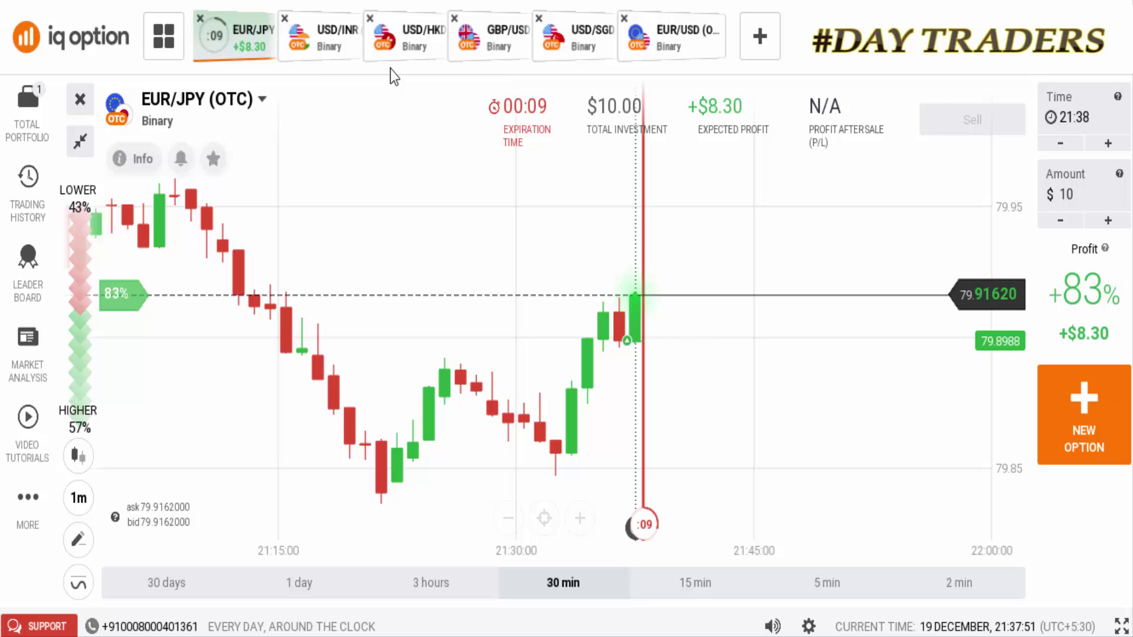
# Switch from USD/INR to the USD/HKD (OTC) chart and place a $10 LOWER trade
pyautogui.click(329, 47)
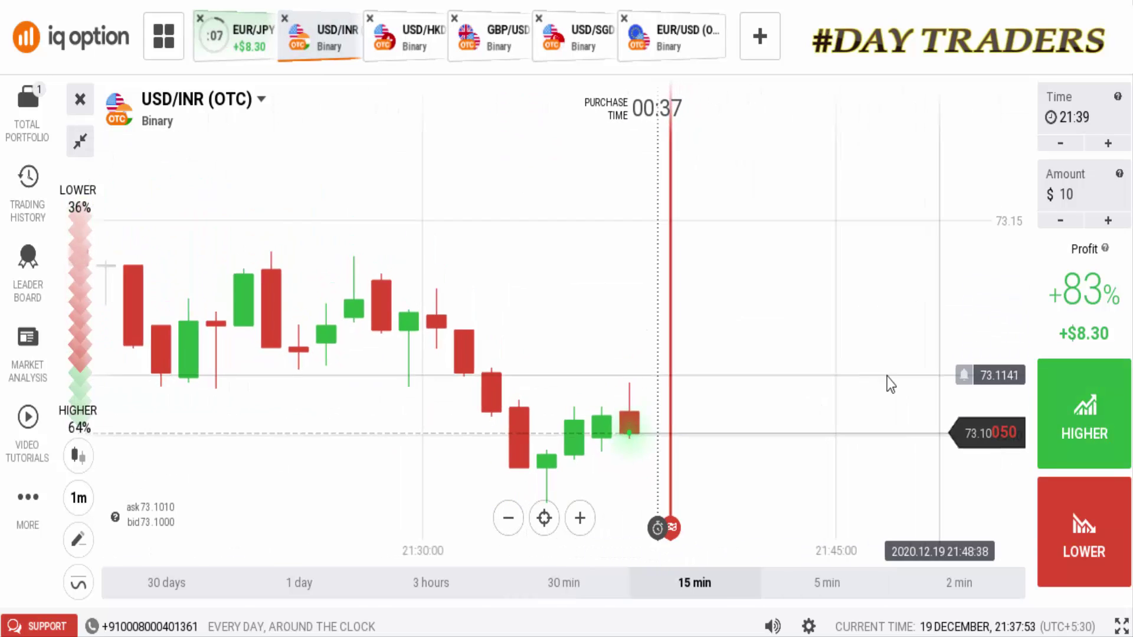
pyautogui.scroll(-1, 670, 361)
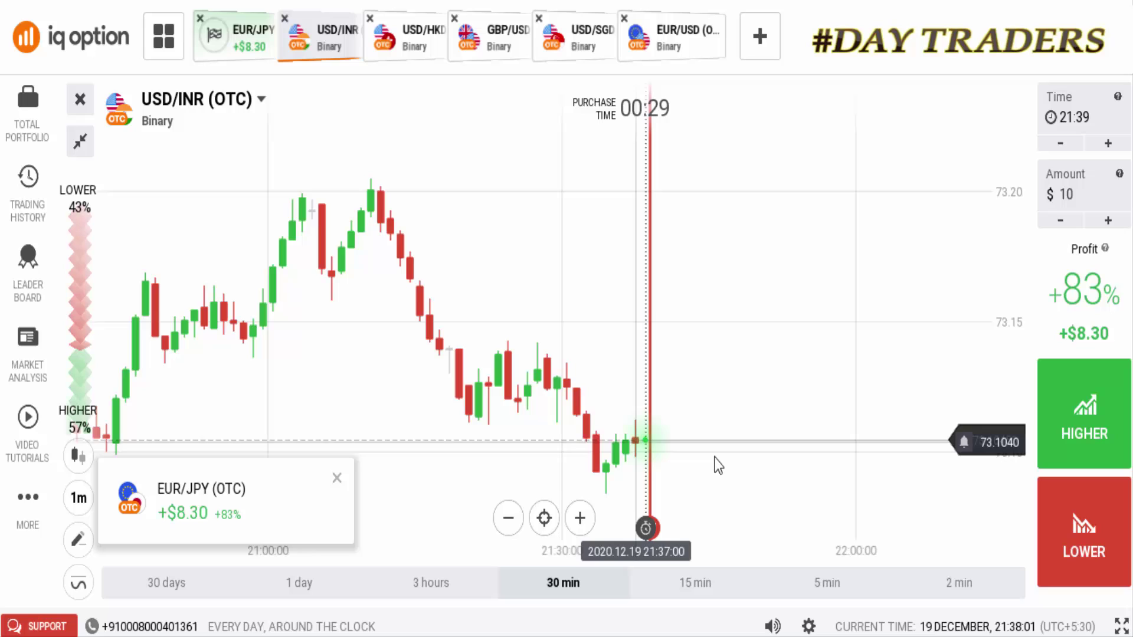
pyautogui.click(415, 43)
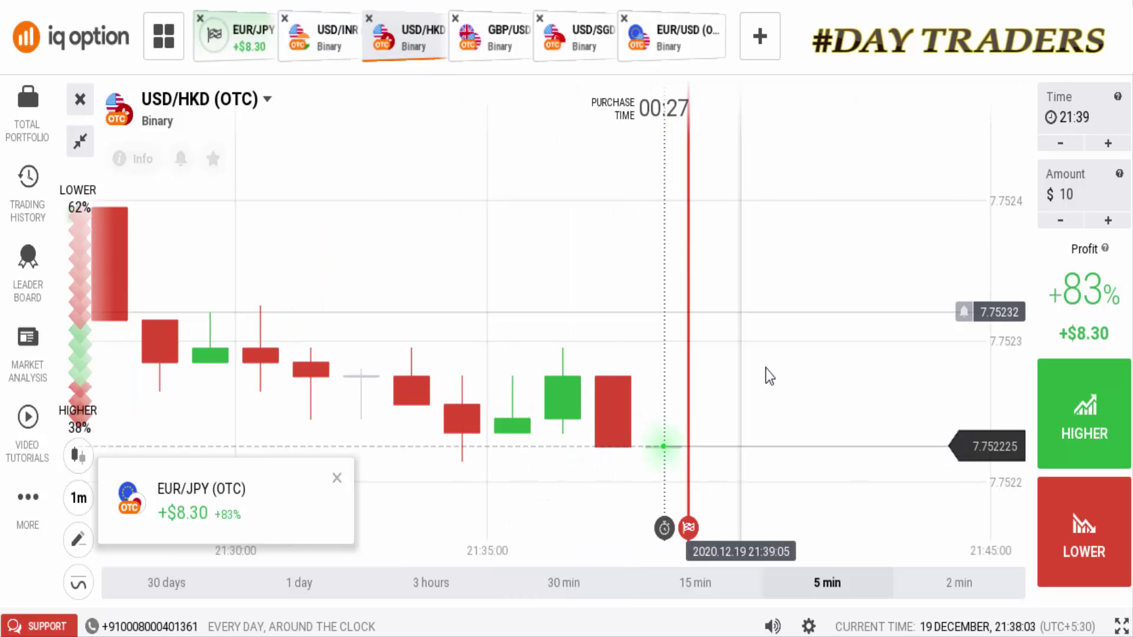
pyautogui.click(1074, 551)
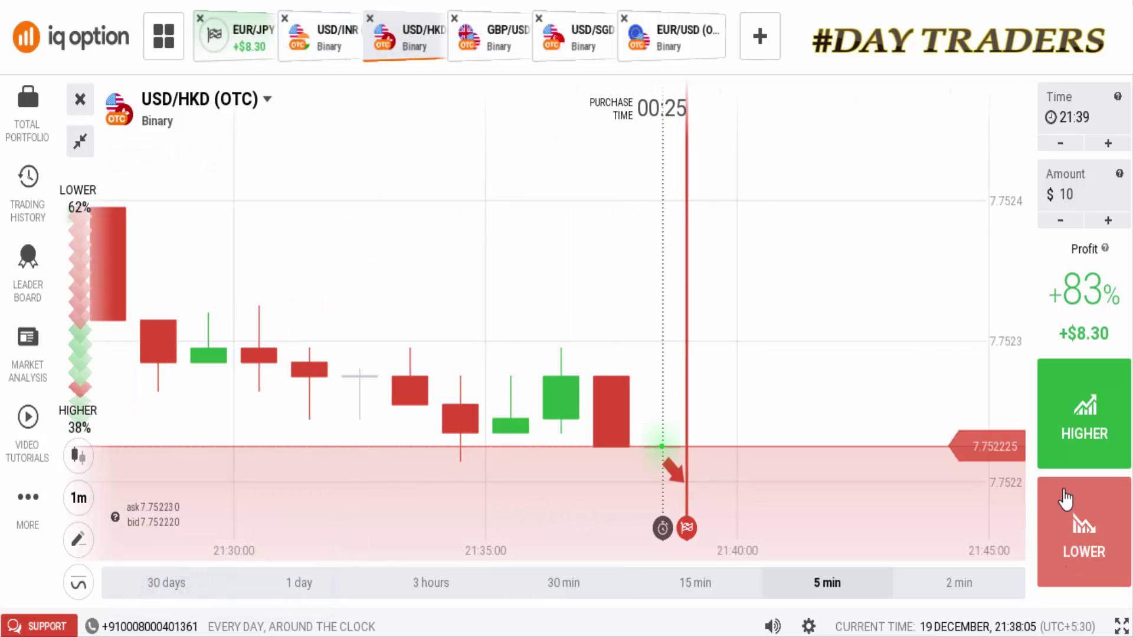
# Zoom the USD/HKD chart and trace a first stroke along the falling candles
pyautogui.scroll(-3, 676, 435)
pyautogui.scroll(-3, 768, 456)
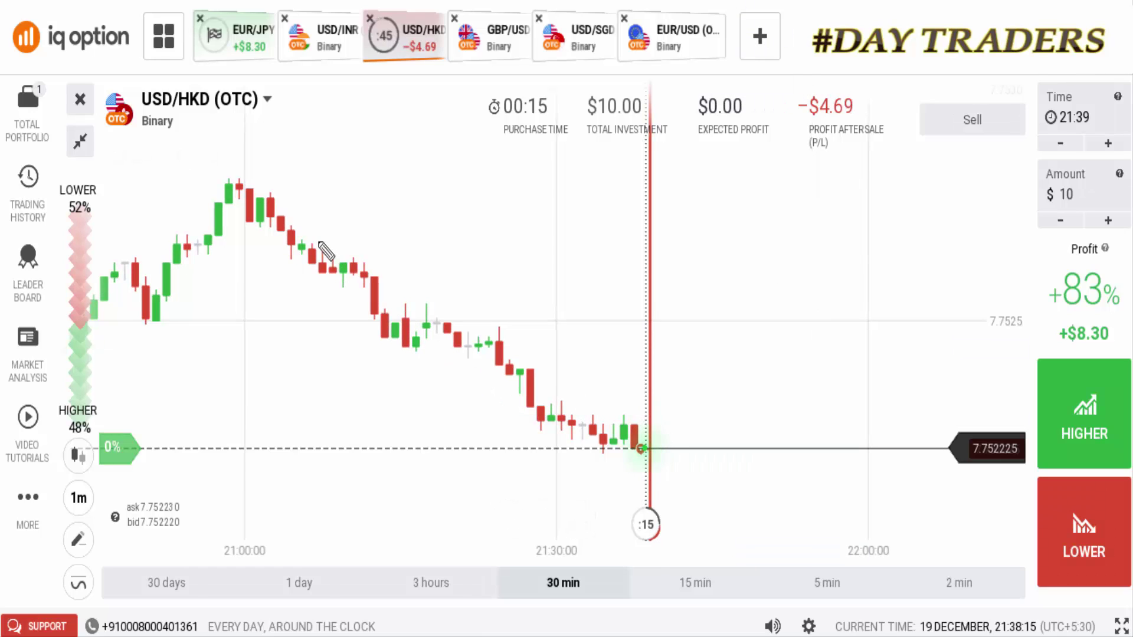
pyautogui.moveTo(393, 325); pyautogui.dragTo(464, 346)
# Extend the downtrend stroke, draw an arrow pointing at it, and zoom in until the trade expires
pyautogui.moveTo(531, 387)
pyautogui.mouseDown()
pyautogui.moveTo(645, 461)
pyautogui.moveTo(636, 471)
pyautogui.mouseUp()
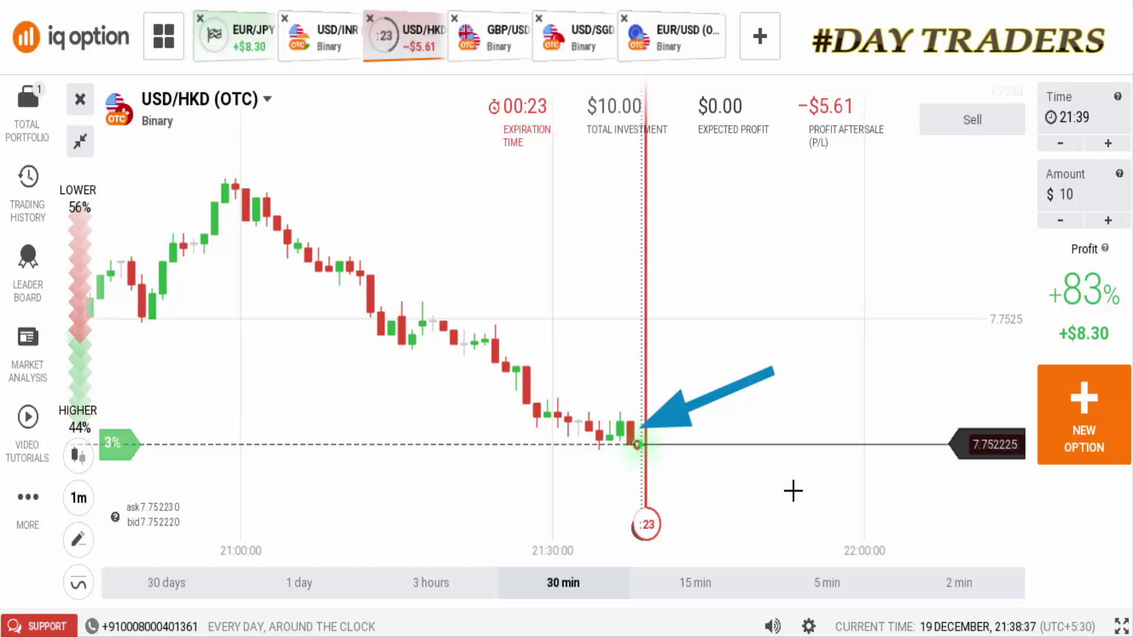
pyautogui.moveTo(252, 153)
pyautogui.mouseDown()
pyautogui.moveTo(645, 445)
pyautogui.moveTo(419, 266)
pyautogui.mouseUp()
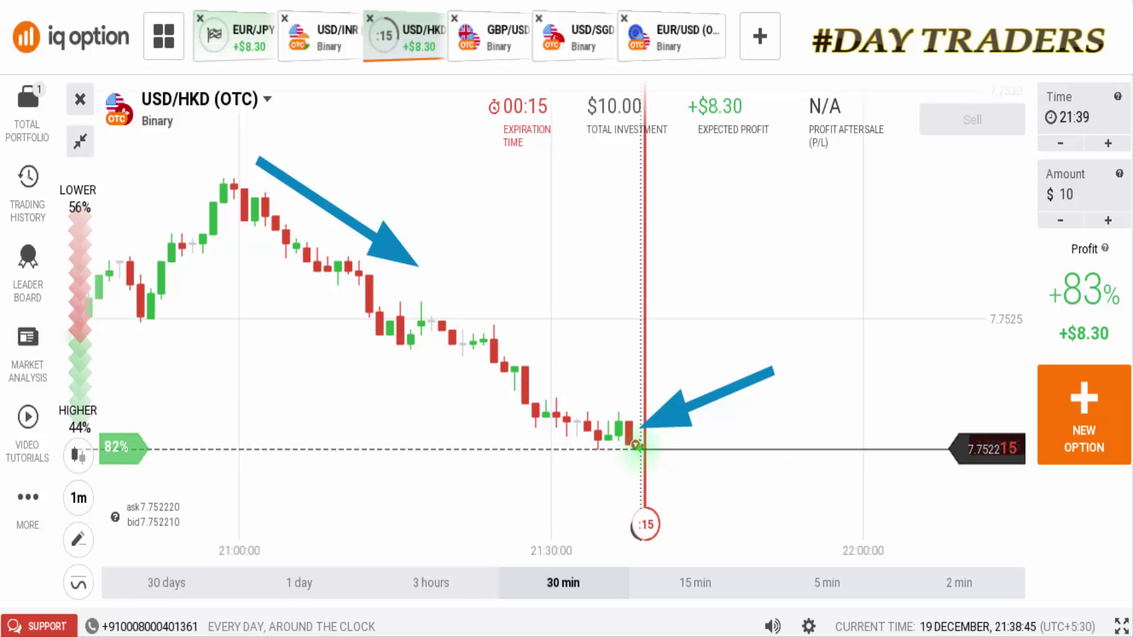
pyautogui.scroll(5, 899, 355)
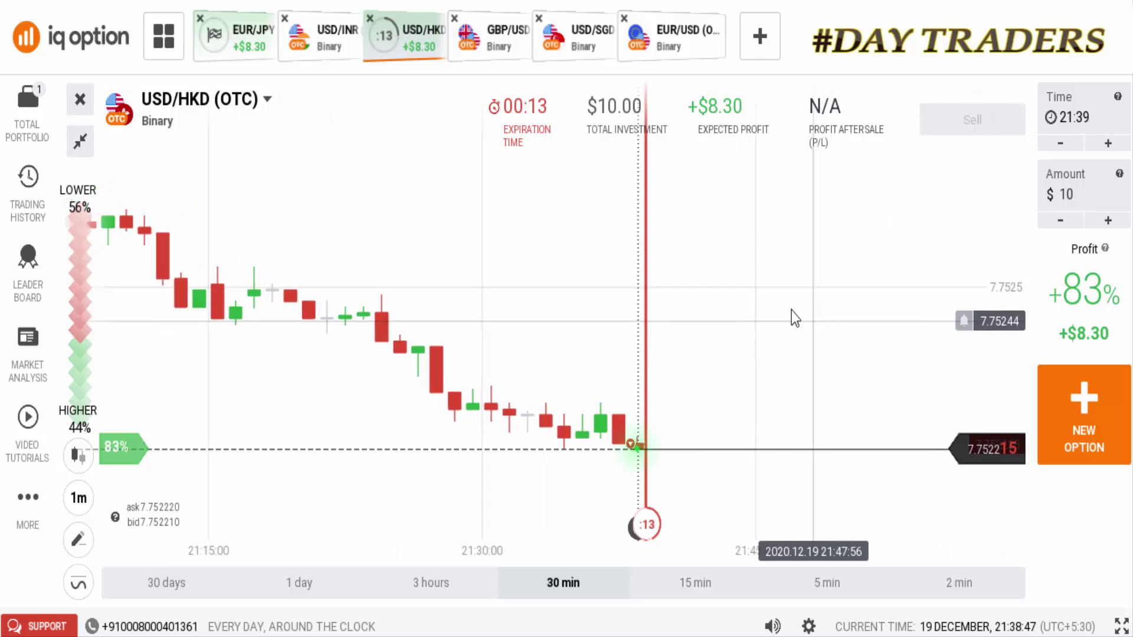
pyautogui.scroll(5, 779, 285)
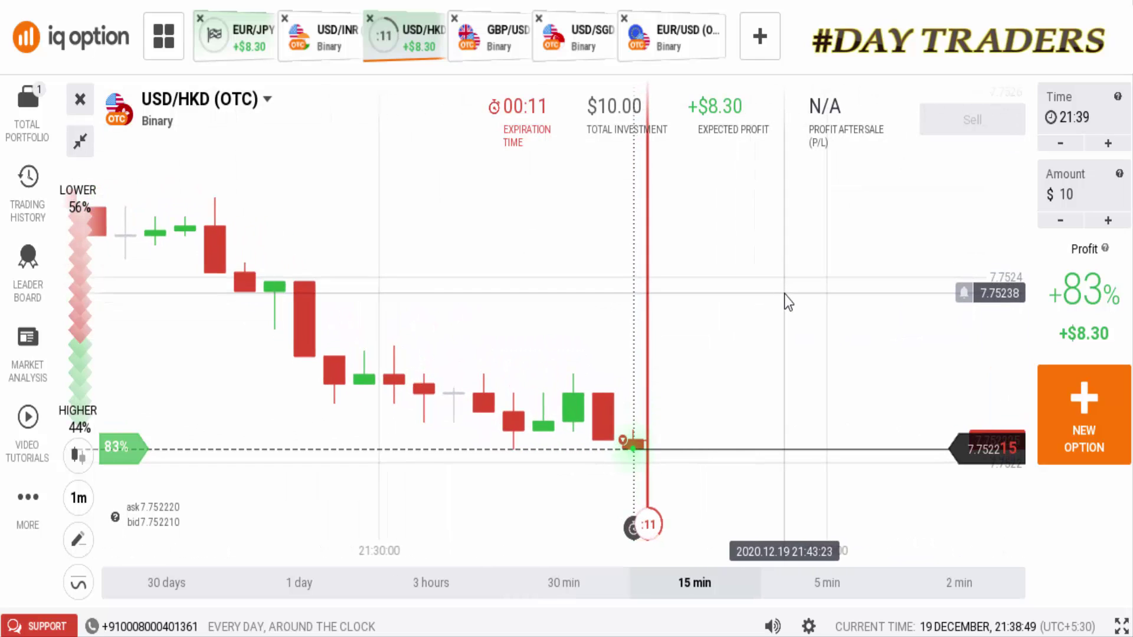
pyautogui.scroll(4, 784, 293)
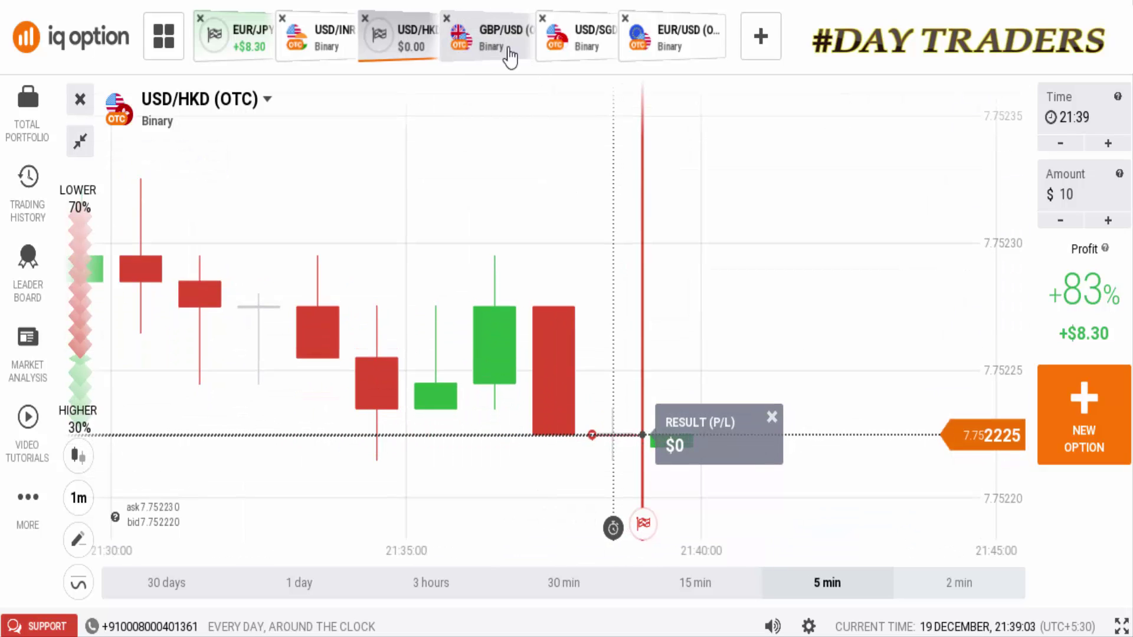
pyautogui.click(502, 43)
# Draw rising and falling trendlines on GBP/USD (OTC) and open a $10 Higher trade with Shift+W
pyautogui.scroll(-5, 704, 413)
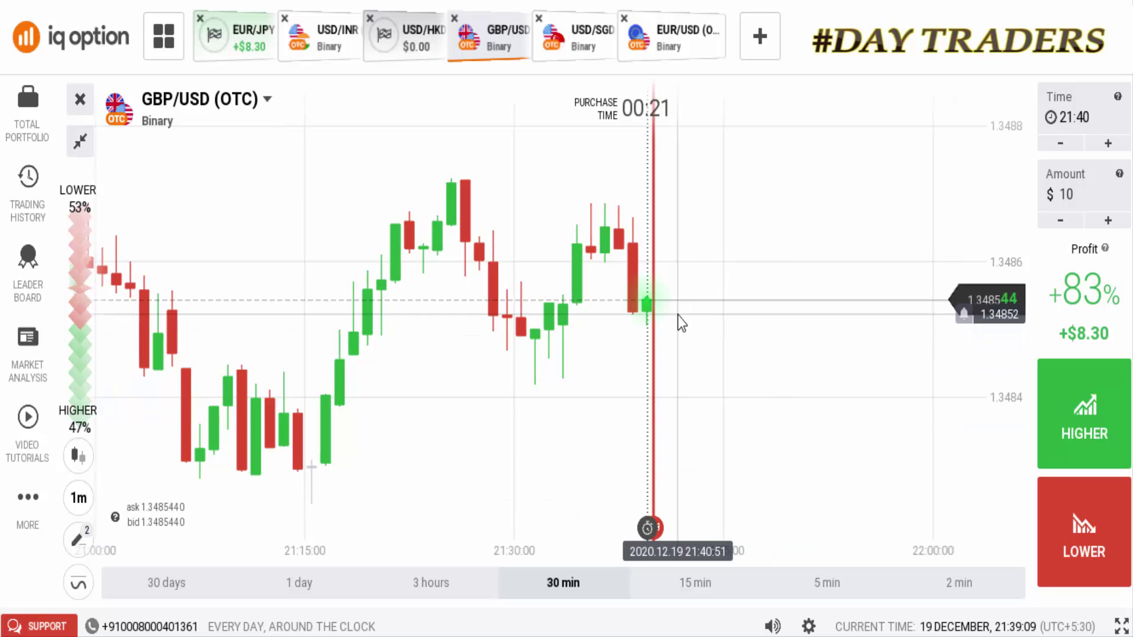
pyautogui.scroll(-2, 809, 354)
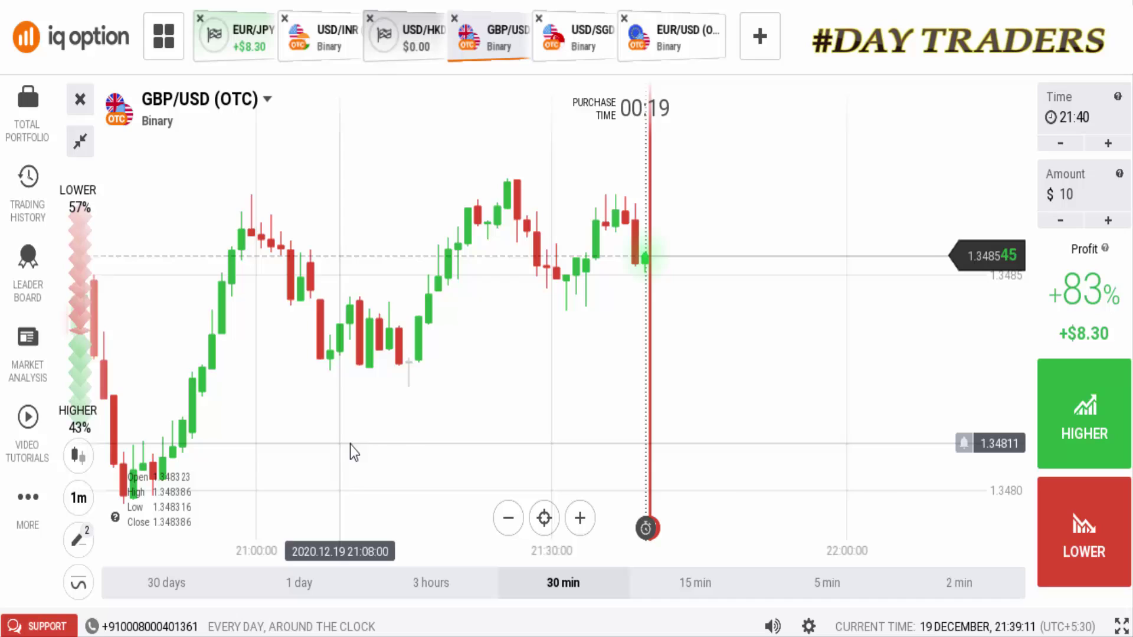
pyautogui.moveTo(346, 446); pyautogui.dragTo(474, 420)
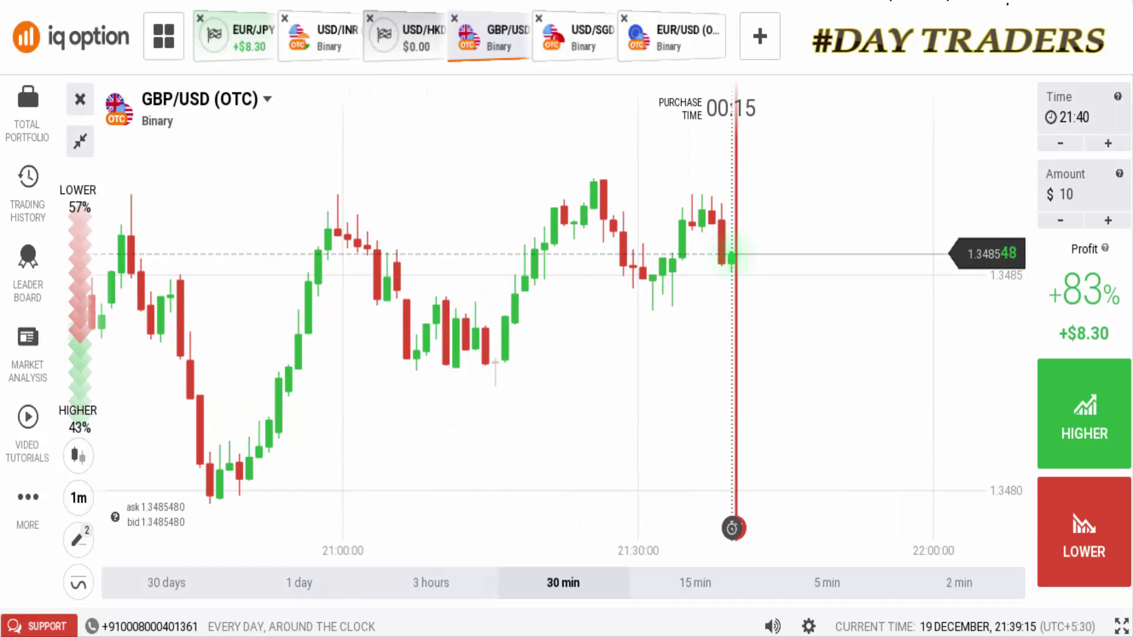
pyautogui.moveTo(205, 510)
pyautogui.mouseDown()
pyautogui.moveTo(791, 230)
pyautogui.moveTo(809, 207)
pyautogui.mouseUp()
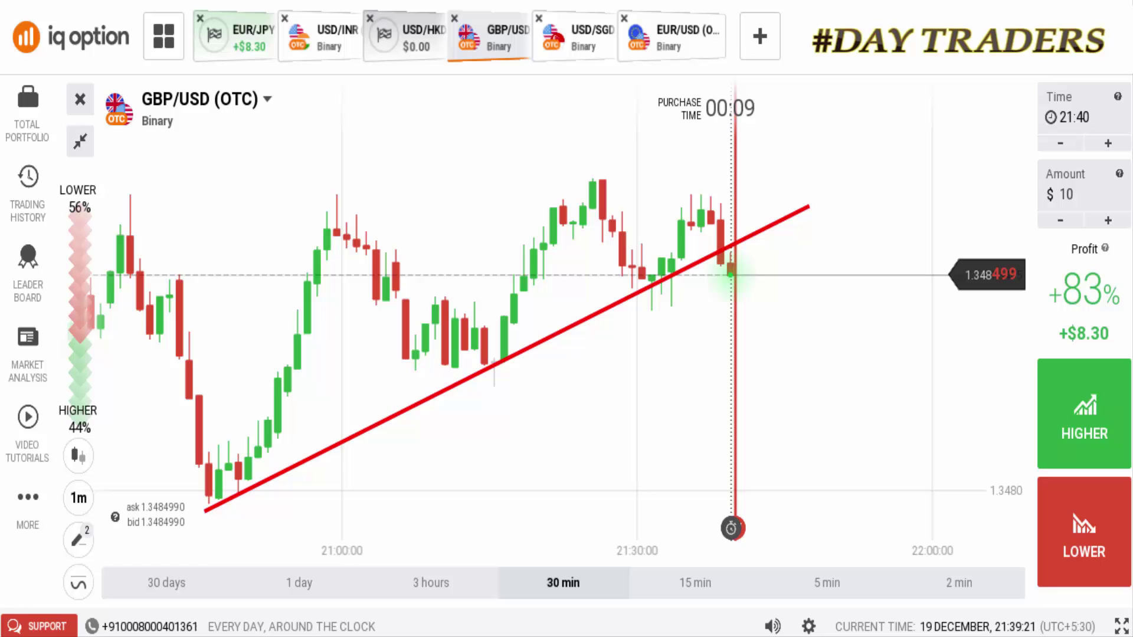
pyautogui.click(838, 316)
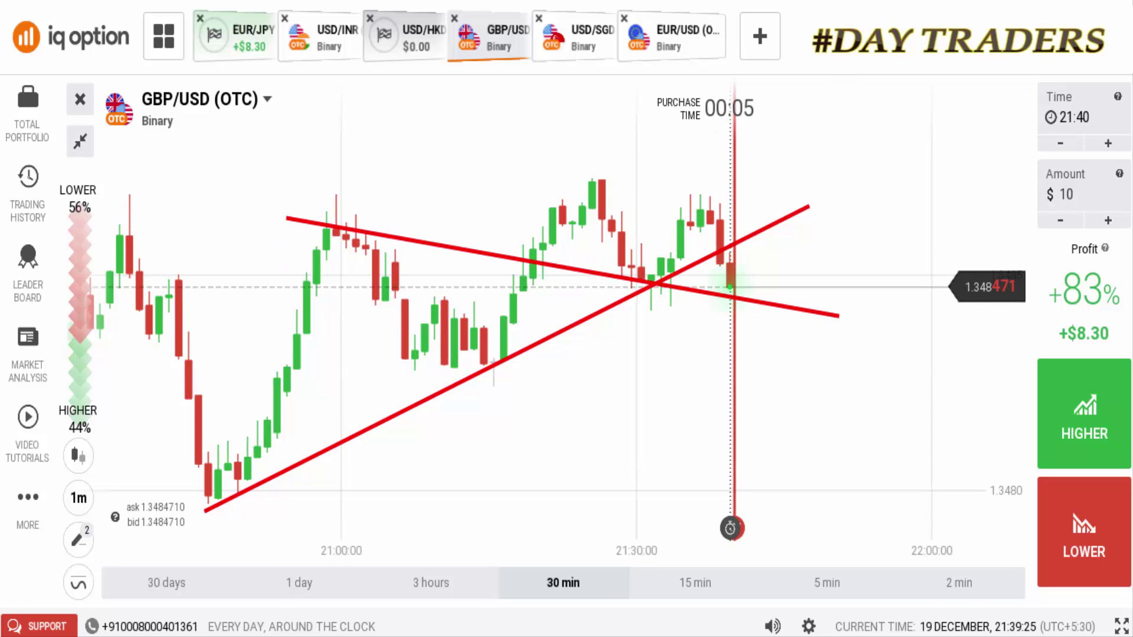
pyautogui.hotkey('shift', 'w')
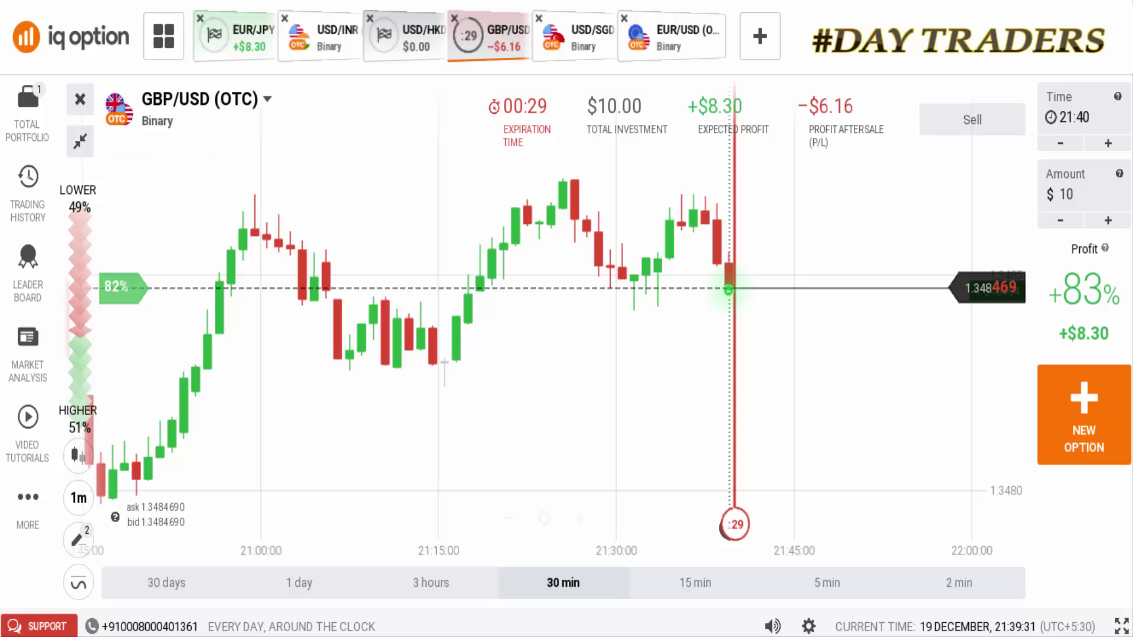
pyautogui.moveTo(211, 219)
pyautogui.mouseDown()
pyautogui.moveTo(890, 316)
pyautogui.moveTo(832, 311)
pyautogui.mouseUp()
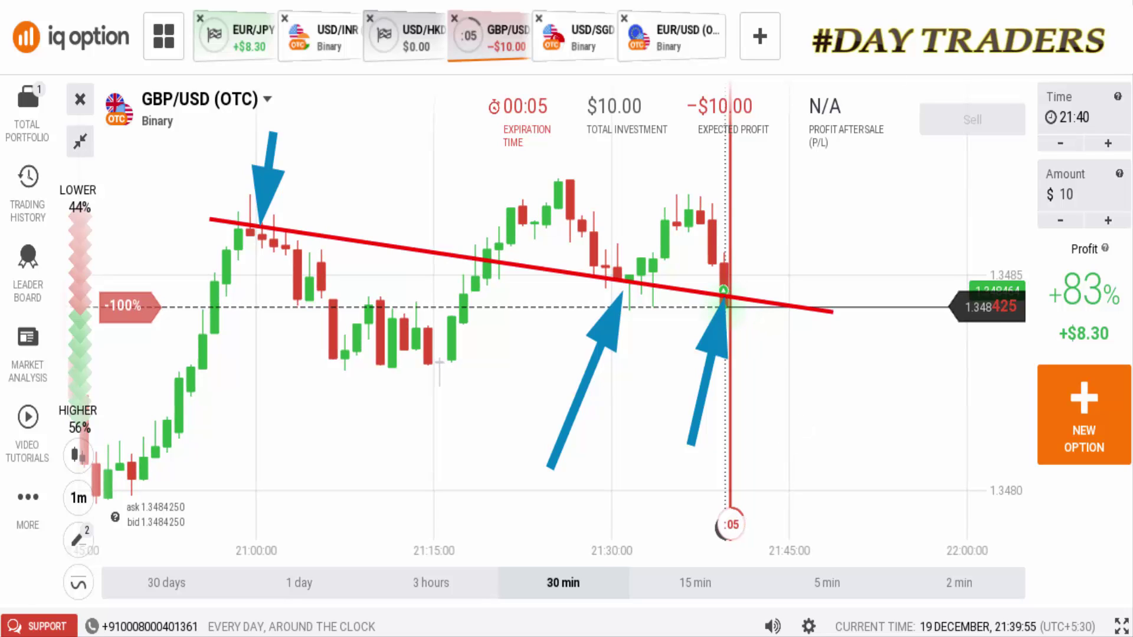
# Zoom in on GBP/USD and open two $10 Lower trades totaling $20
pyautogui.scroll(2, 867, 351)
pyautogui.scroll(1, 866, 351)
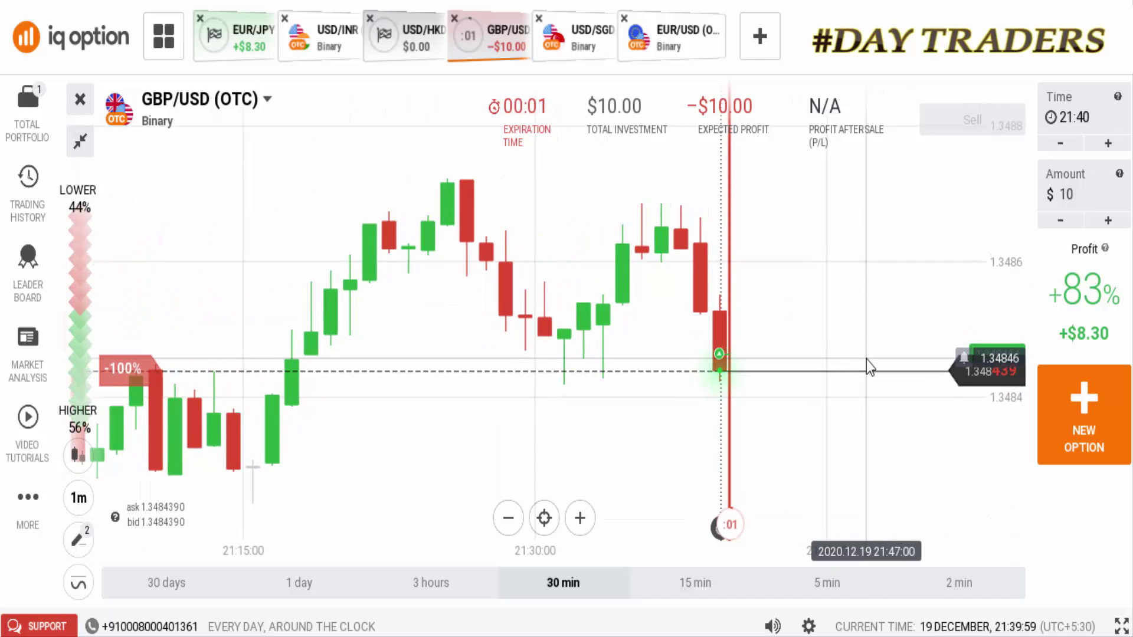
pyautogui.click(859, 355)
pyautogui.click(1056, 534)
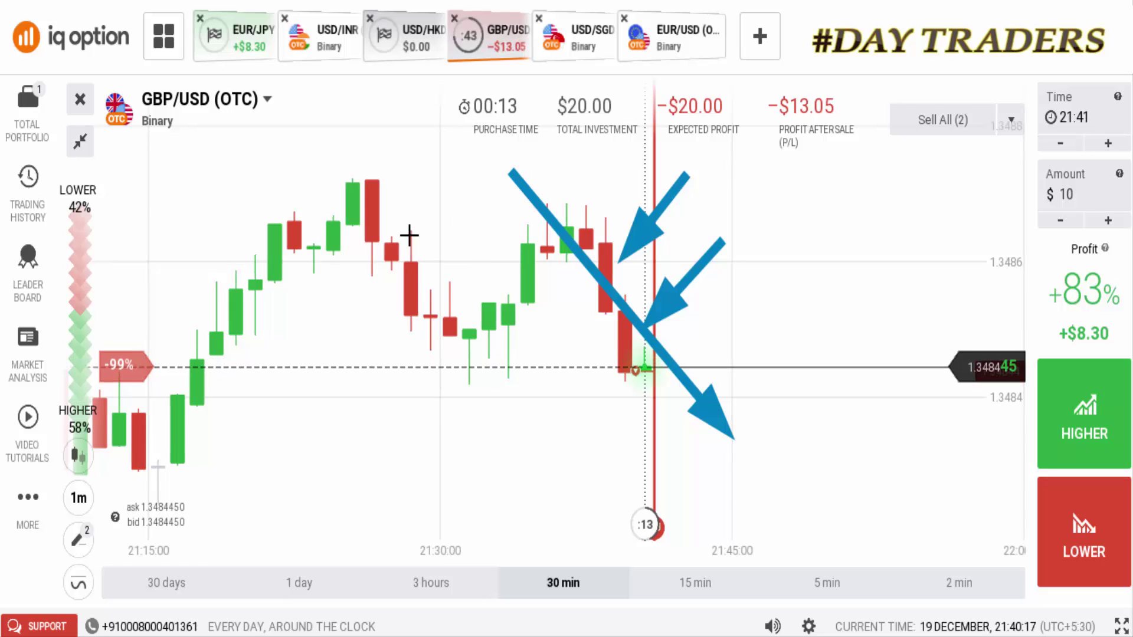
# Draw a falling support line and a parallel line above it to form a channel
pyautogui.moveTo(201, 269)
pyautogui.mouseDown()
pyautogui.moveTo(810, 498)
pyautogui.moveTo(822, 446)
pyautogui.mouseUp()
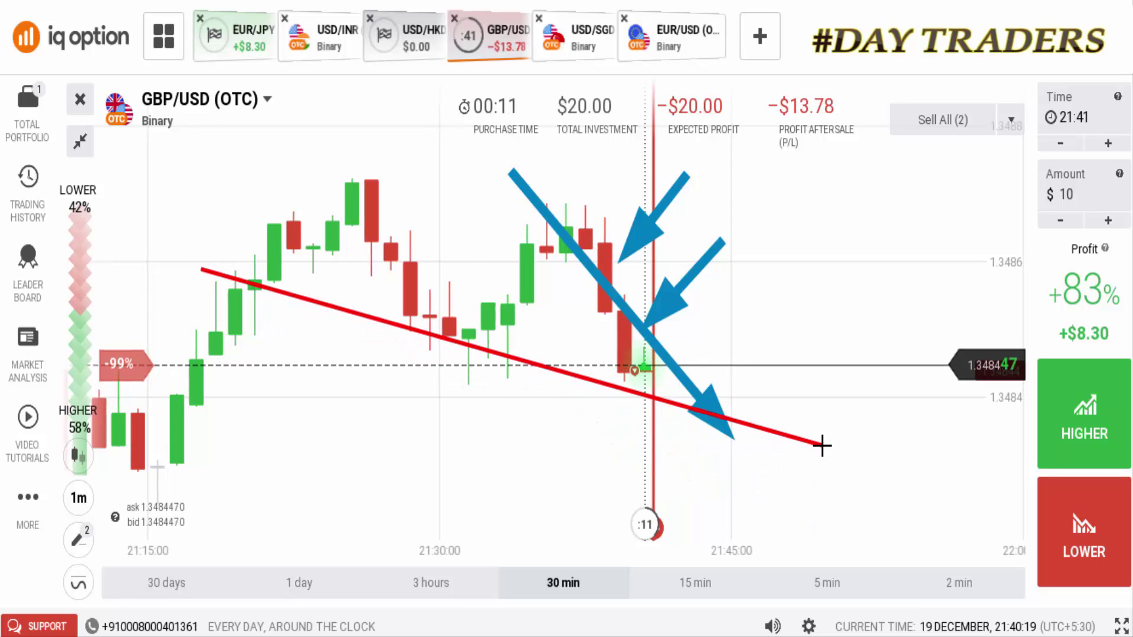
pyautogui.moveTo(331, 164); pyautogui.dragTo(934, 322)
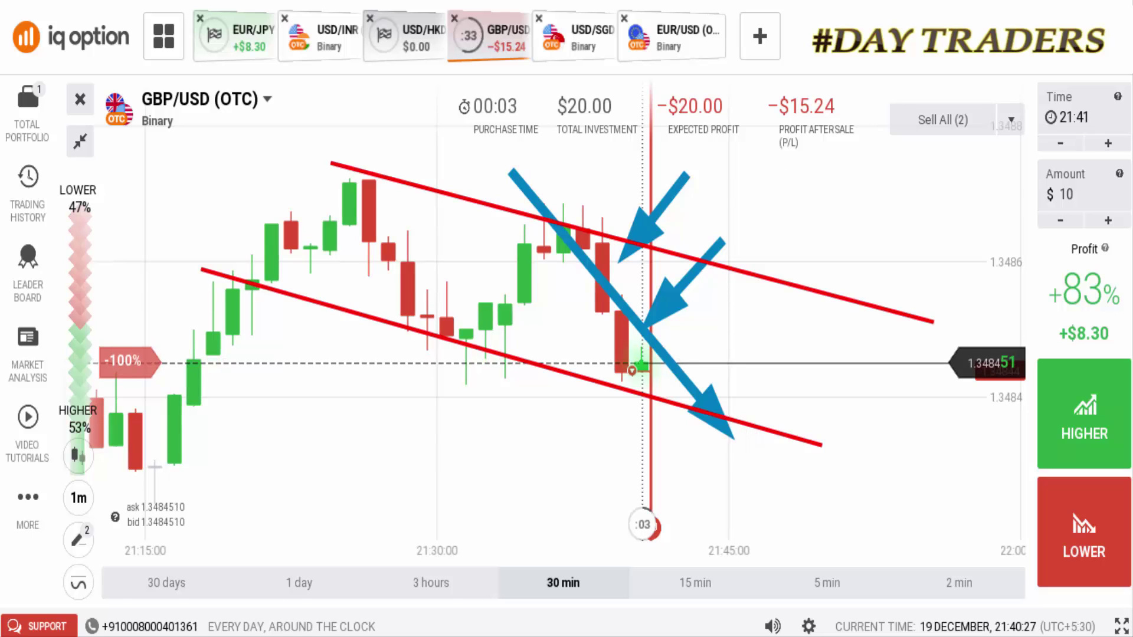
pyautogui.scroll(2, 941, 359)
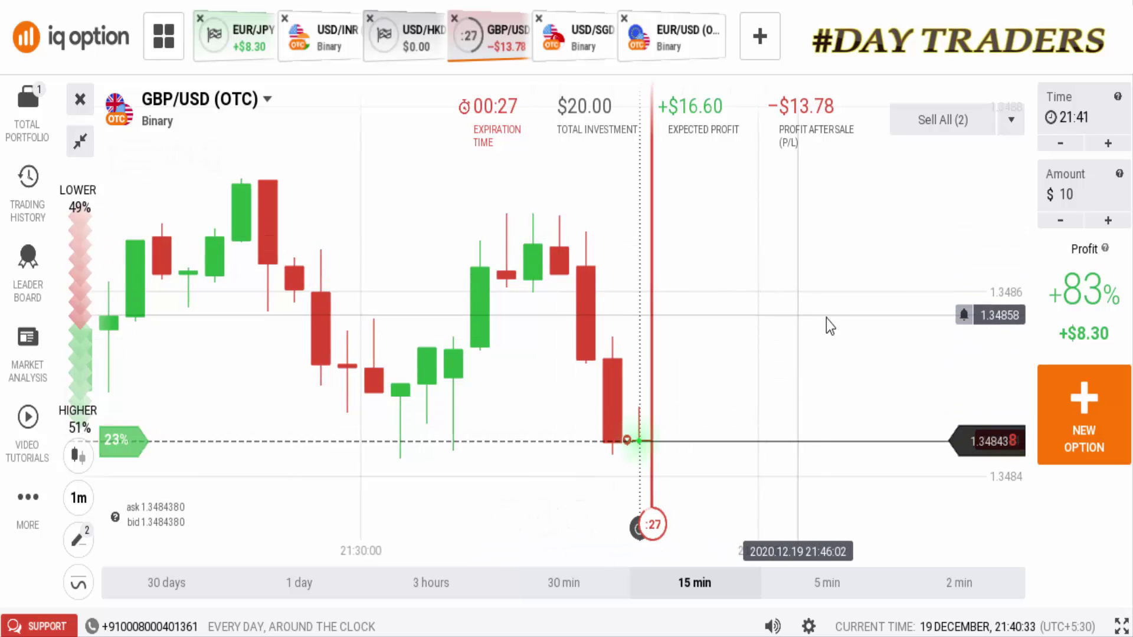
# Zoom out and add a falling trendline across the recent highs while the trades settle at +$16.60
pyautogui.scroll(-2, 849, 318)
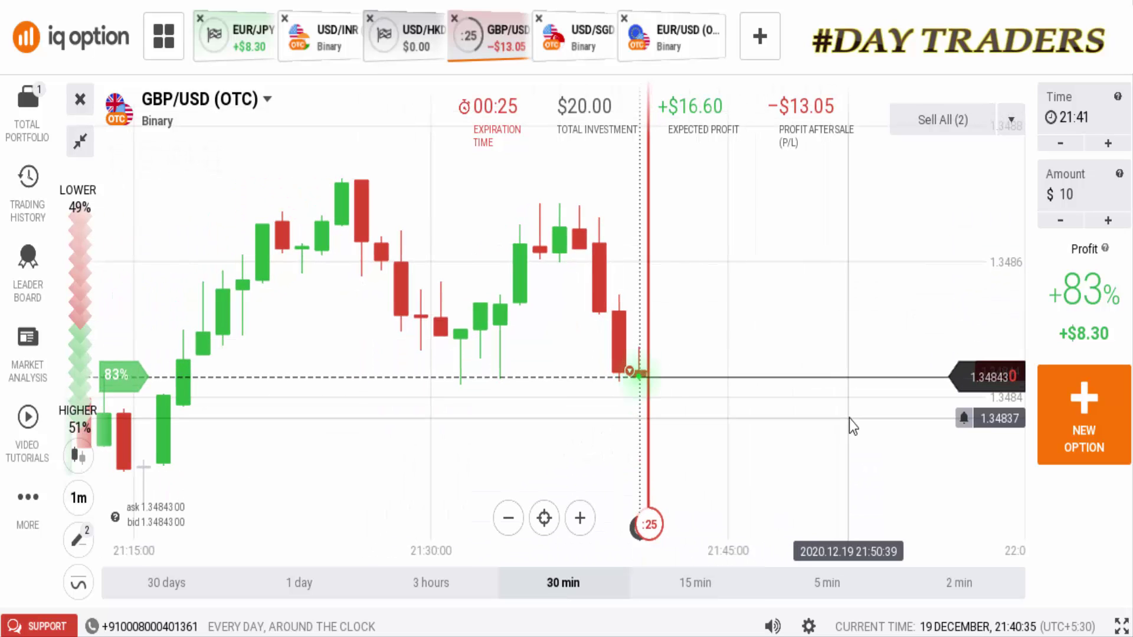
pyautogui.scroll(-1, 617, 384)
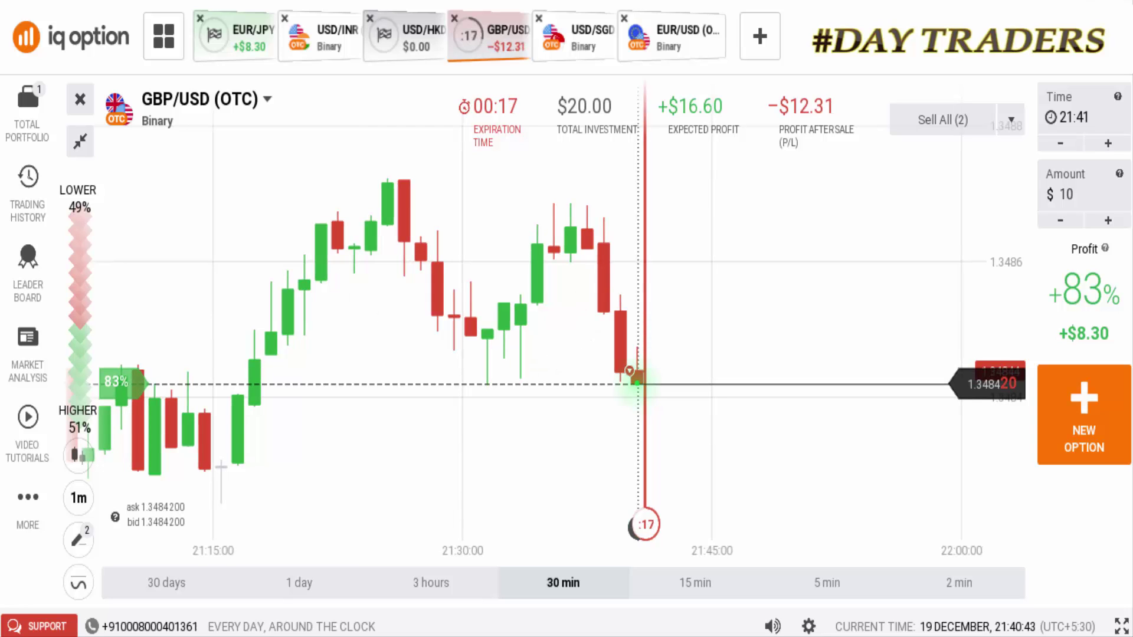
pyautogui.scroll(-2, 923, 285)
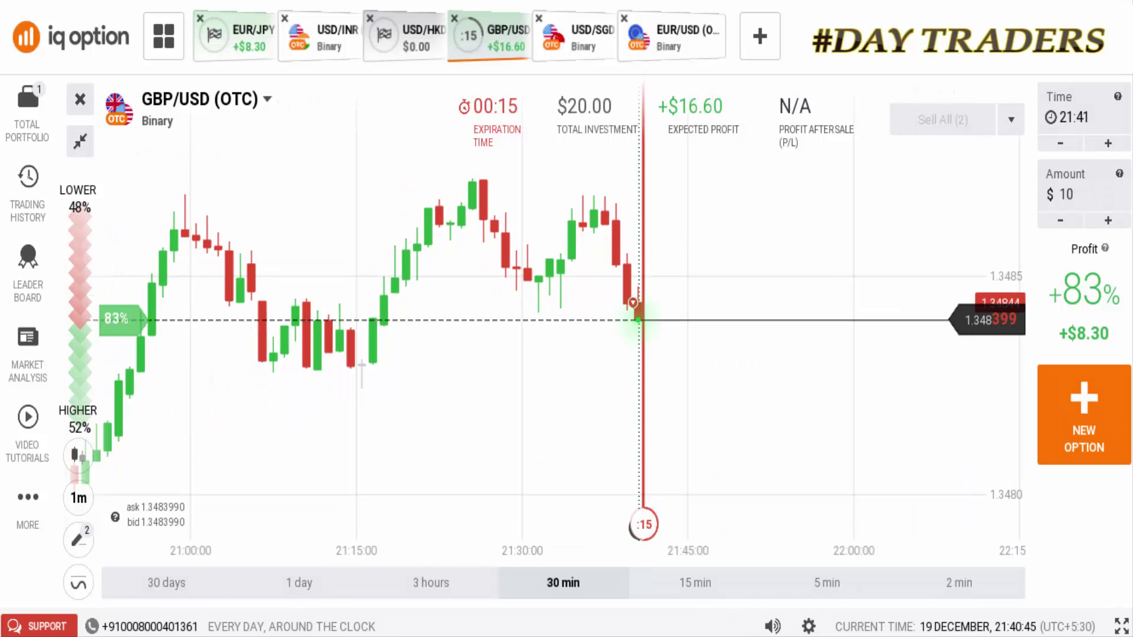
pyautogui.moveTo(165, 223)
pyautogui.mouseDown()
pyautogui.moveTo(948, 354)
pyautogui.moveTo(875, 345)
pyautogui.mouseUp()
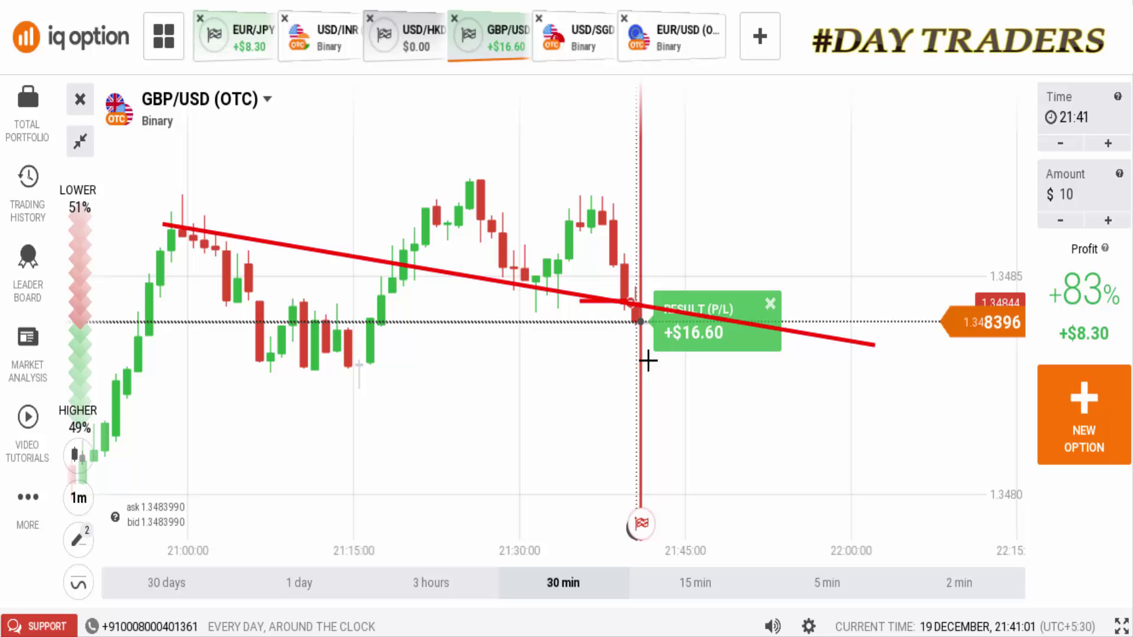
pyautogui.click(595, 56)
# Place a $10 Higher trade on USD/SGD (OTC) and draw falling and rising trendlines
pyautogui.click(1083, 431)
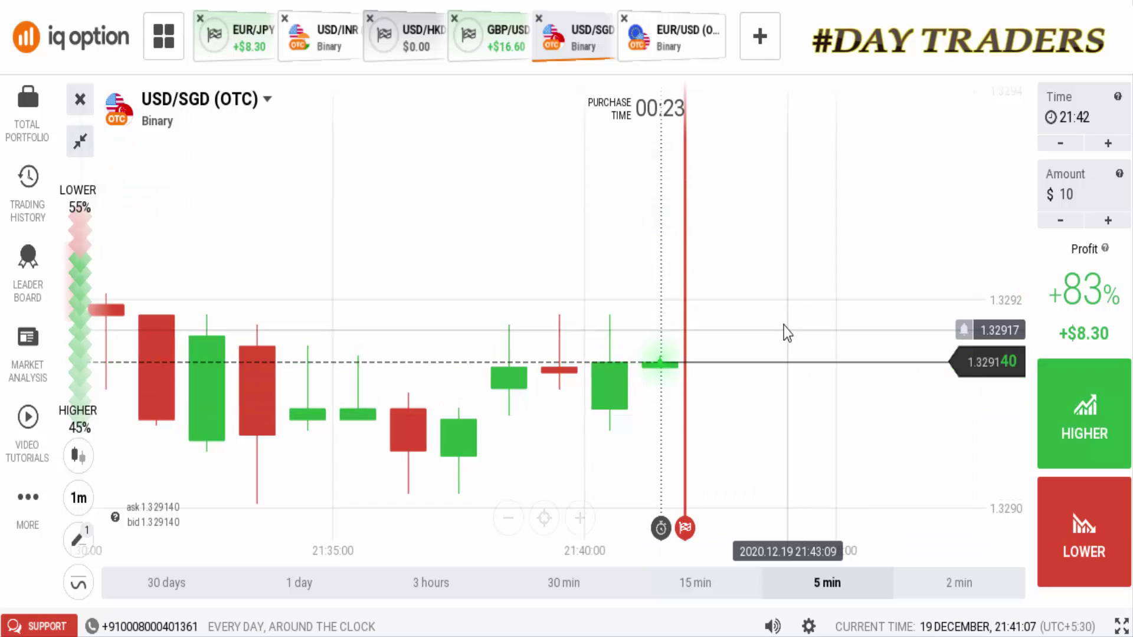
pyautogui.scroll(-5, 869, 424)
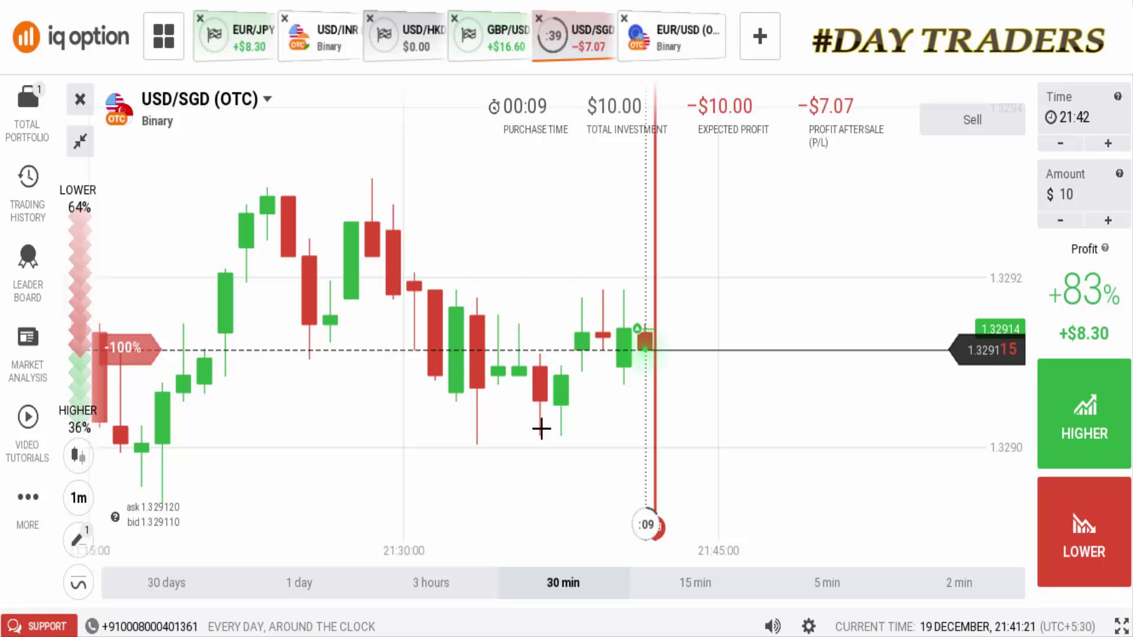
pyautogui.moveTo(340, 172); pyautogui.dragTo(699, 497)
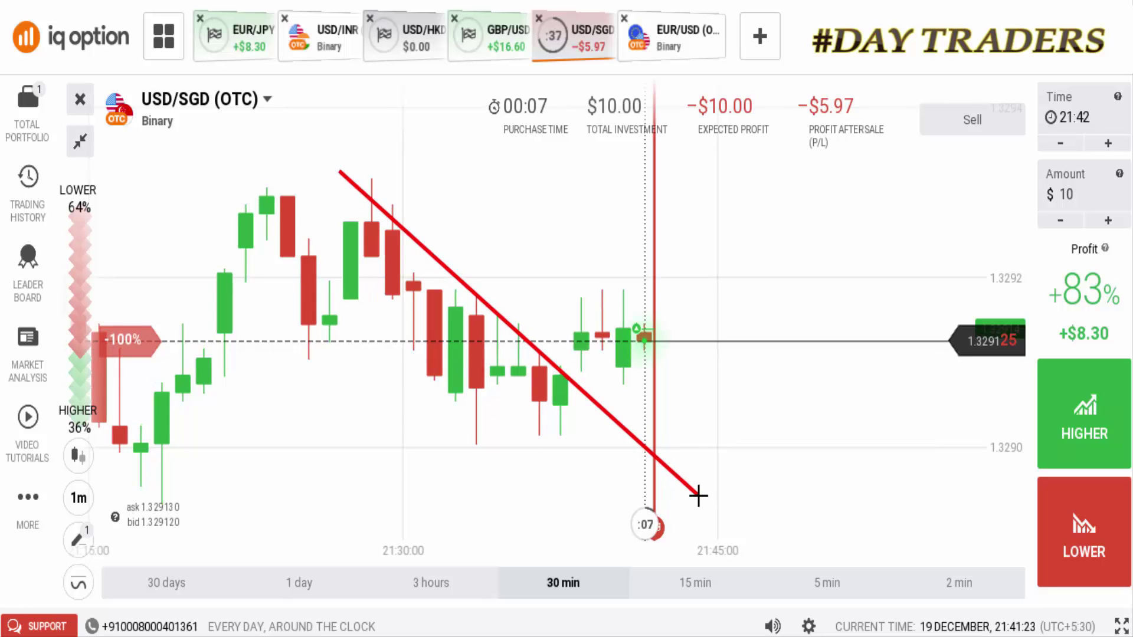
pyautogui.moveTo(482, 457)
pyautogui.mouseDown()
pyautogui.moveTo(843, 321)
pyautogui.moveTo(774, 263)
pyautogui.moveTo(784, 265)
pyautogui.mouseUp()
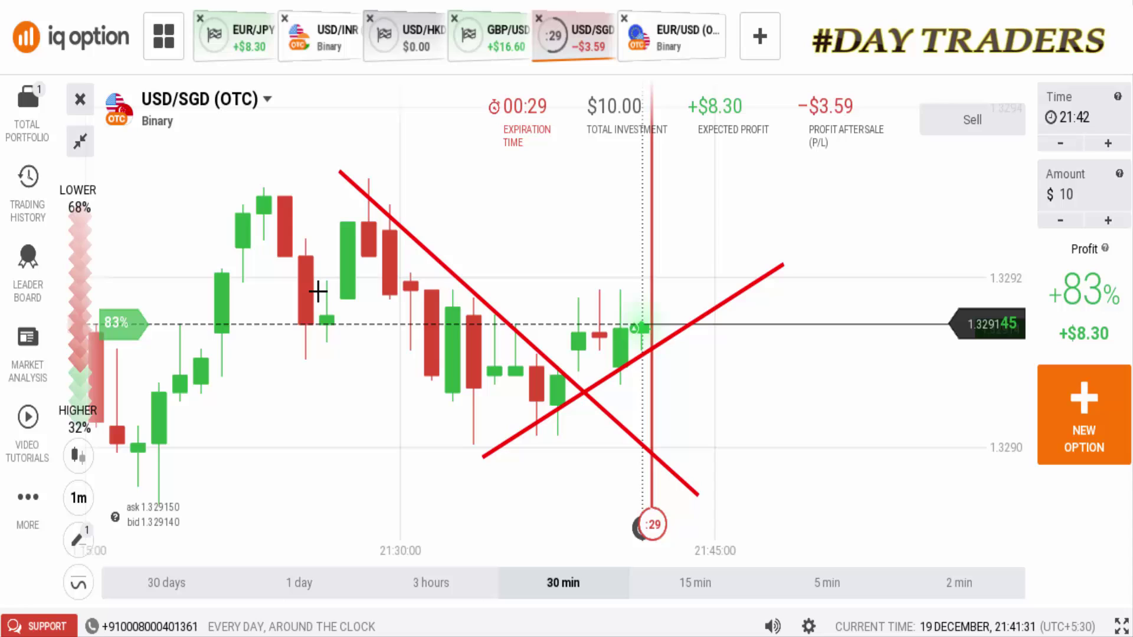
# Sketch the falling channel and zigzag price legs, clear them, then draw a new rising trendline
pyautogui.moveTo(195, 231)
pyautogui.mouseDown()
pyautogui.moveTo(567, 490)
pyautogui.moveTo(524, 486)
pyautogui.mouseUp()
pyautogui.moveTo(314, 336); pyautogui.dragTo(368, 228)
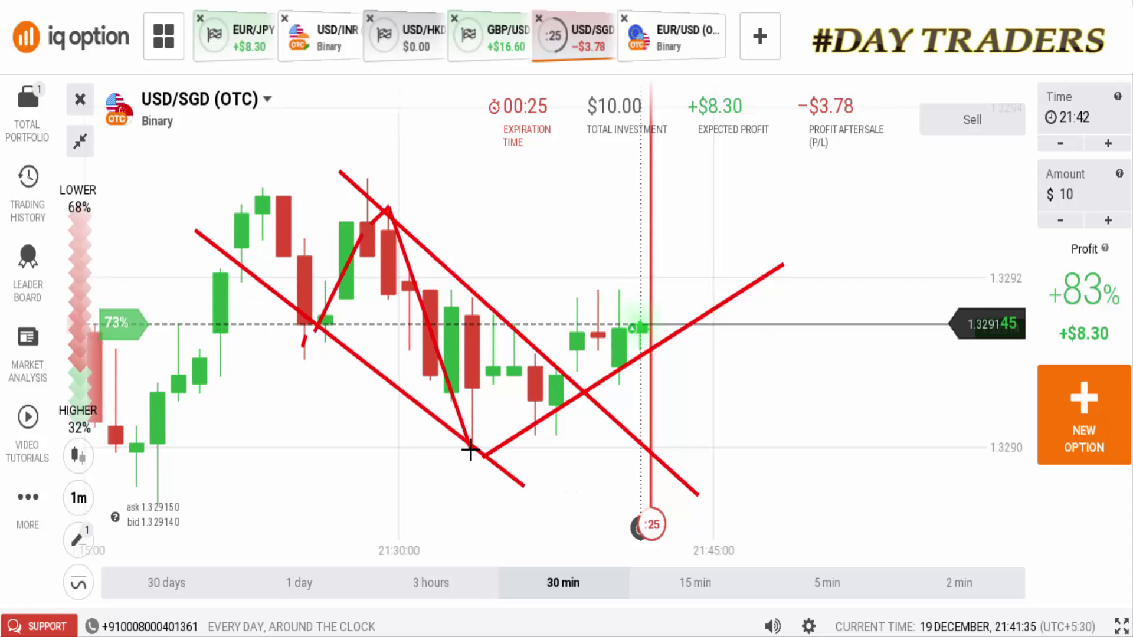
pyautogui.moveTo(470, 449)
pyautogui.mouseDown()
pyautogui.moveTo(567, 374)
pyautogui.moveTo(555, 377)
pyautogui.moveTo(549, 288)
pyautogui.moveTo(638, 340)
pyautogui.mouseUp()
pyautogui.moveTo(638, 341); pyautogui.dragTo(662, 264)
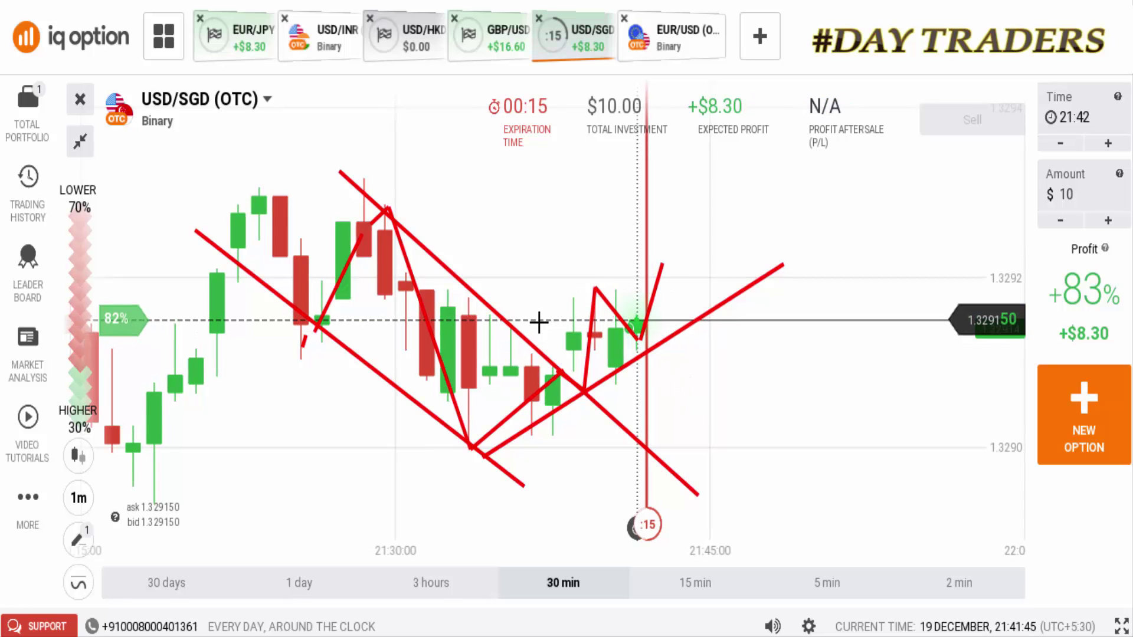
pyautogui.moveTo(686, 236); pyautogui.dragTo(809, 210)
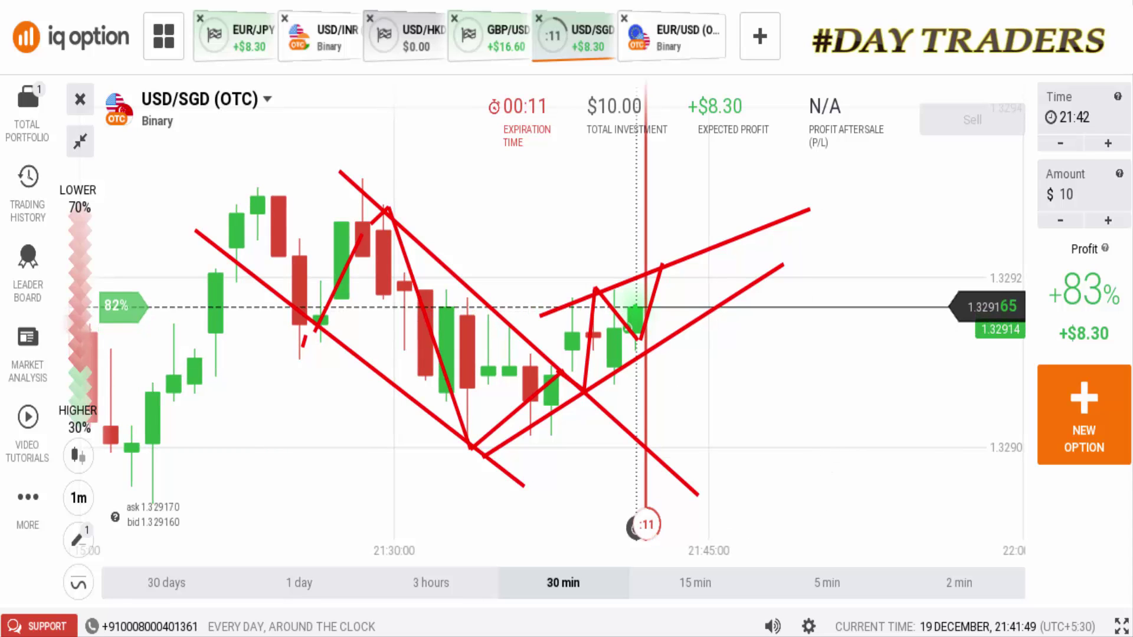
pyautogui.press('Escape')
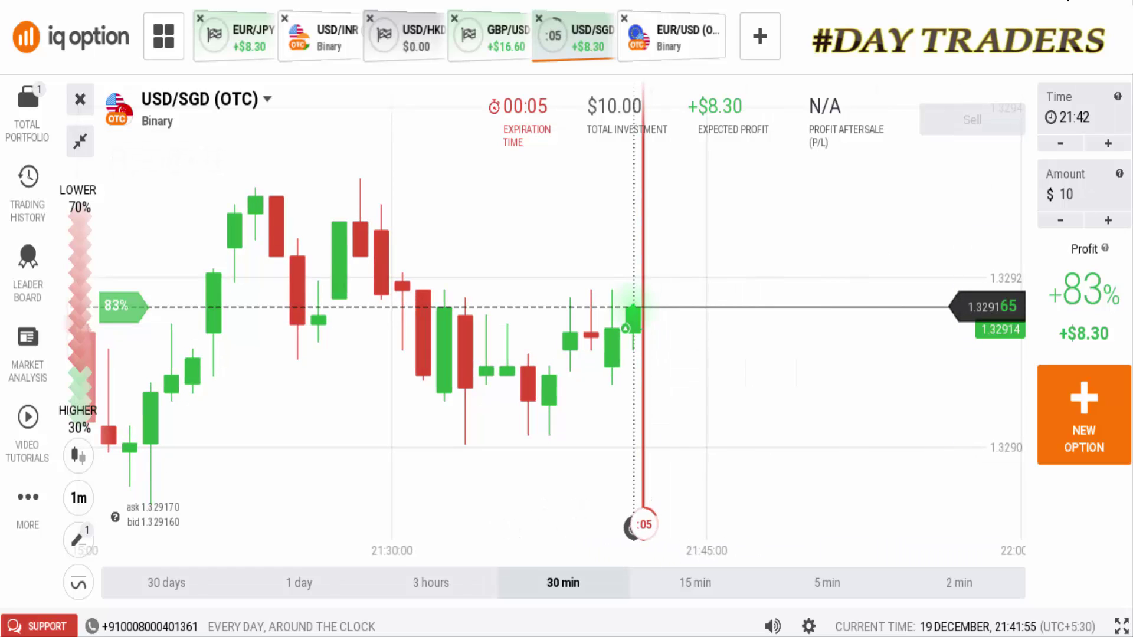
pyautogui.moveTo(518, 437)
pyautogui.mouseDown()
pyautogui.moveTo(732, 266)
pyautogui.moveTo(750, 277)
pyautogui.mouseUp()
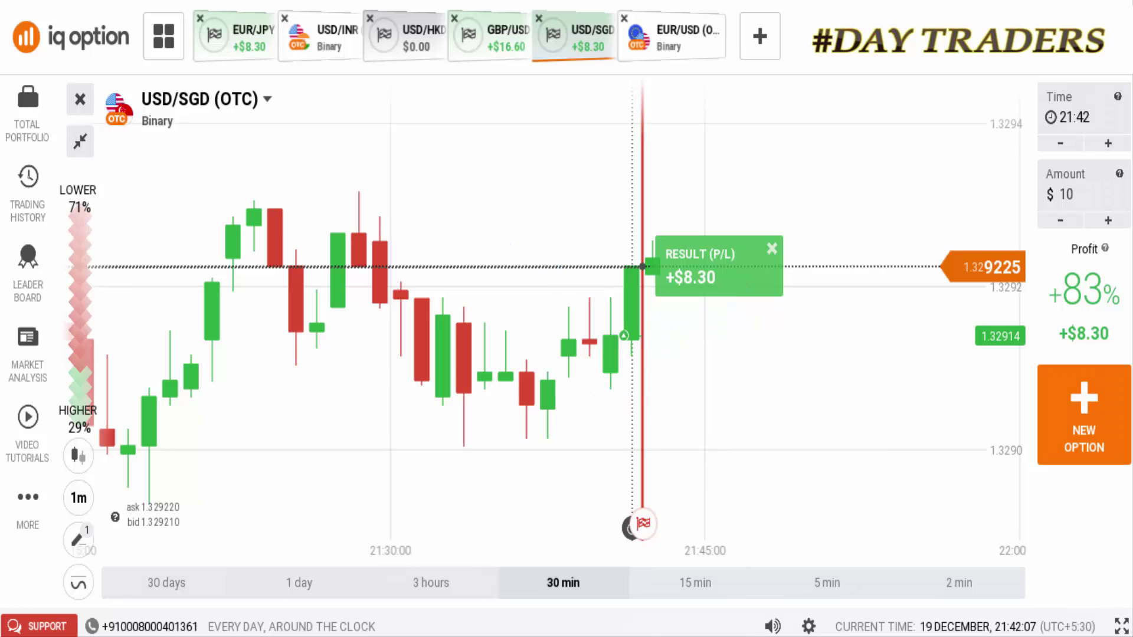
# Switch to the EUR/USD (OTC) chart and zoom out to review it
pyautogui.click(685, 56)
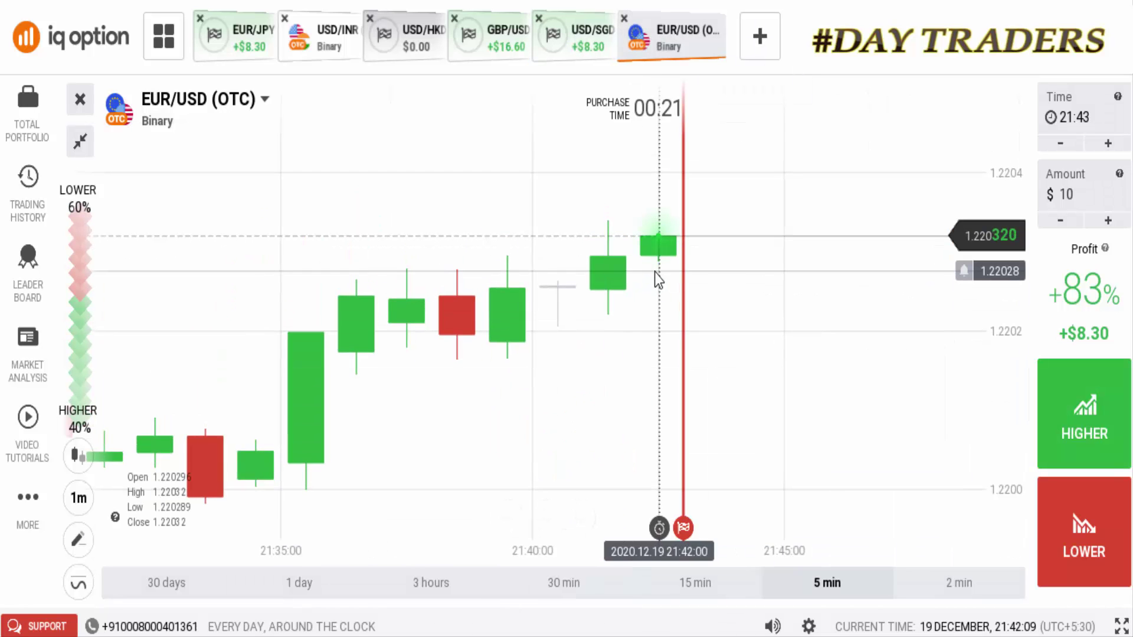
pyautogui.scroll(-3, 648, 317)
pyautogui.scroll(-2, 744, 276)
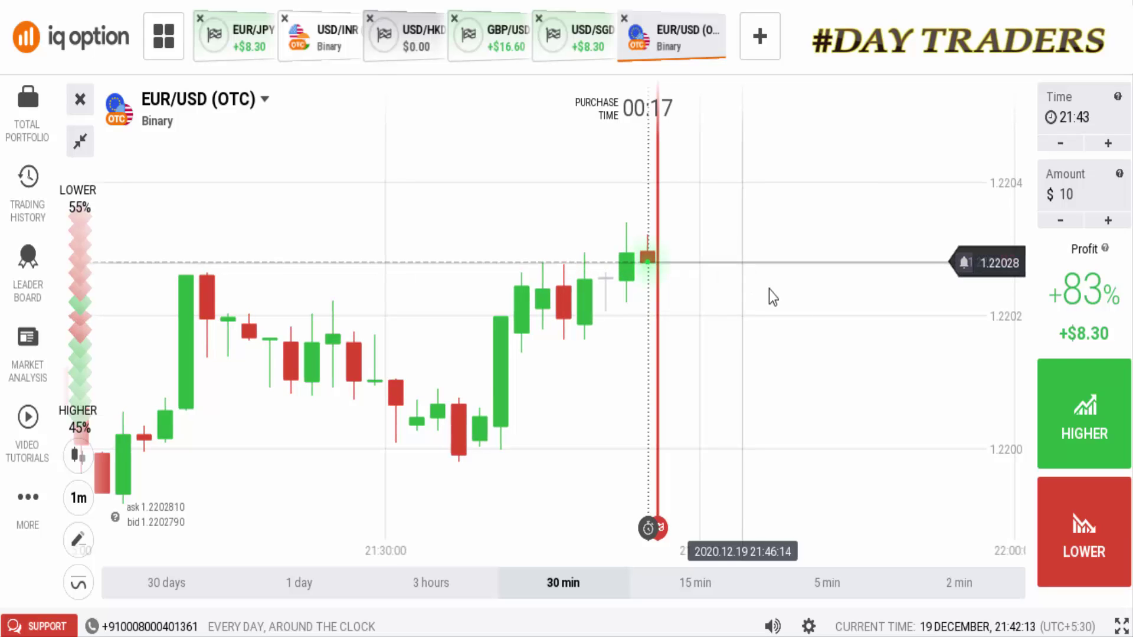
pyautogui.scroll(-1, 820, 319)
pyautogui.scroll(-2, 646, 328)
pyautogui.scroll(-1, 646, 328)
# Pan to the latest EUR/USD candles, then bring up the USD/INR (OTC) chart zoomed out
pyautogui.moveTo(536, 353); pyautogui.dragTo(441, 362)
pyautogui.scroll(3, 674, 465)
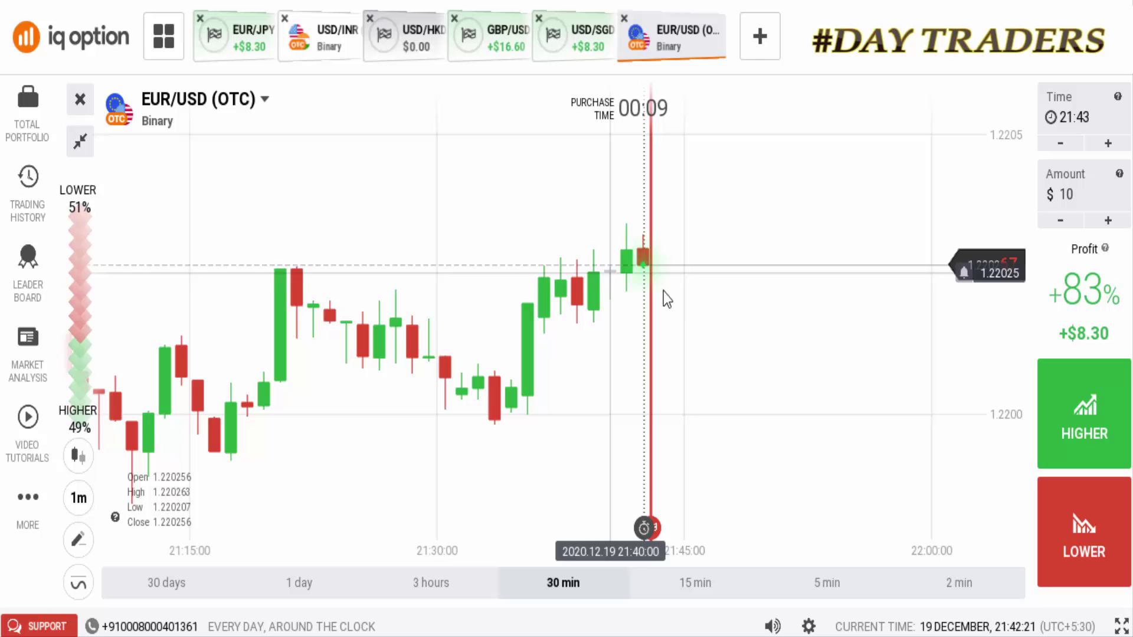
pyautogui.click(324, 37)
pyautogui.scroll(-2, 824, 331)
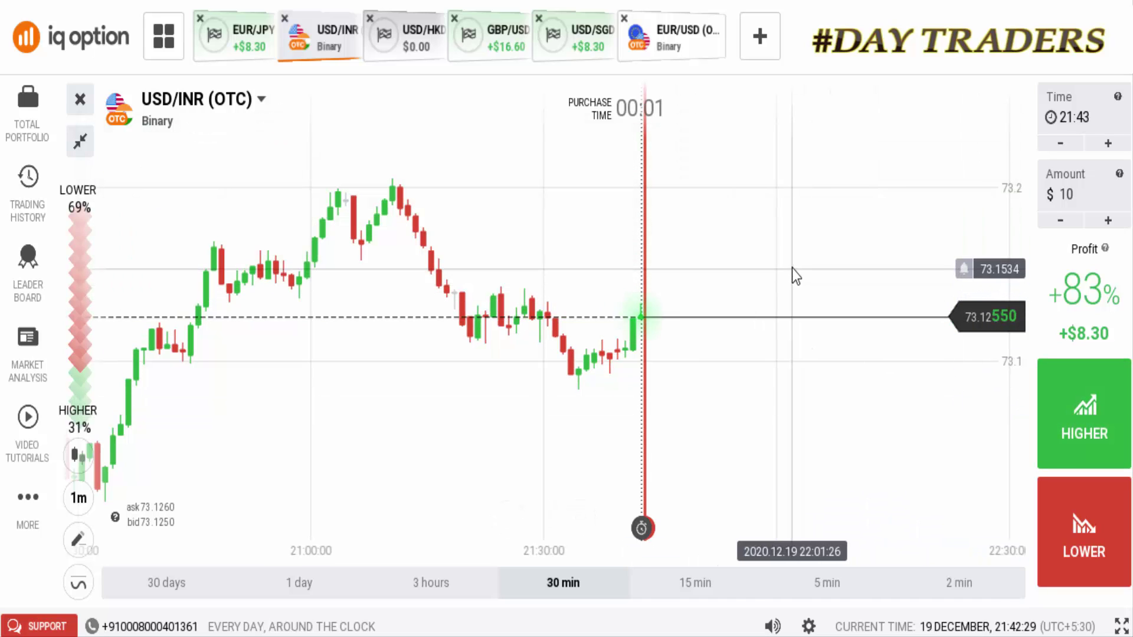
# Open a $10 Higher trade on USD/INR with Shift+W and draw a trendline along the falling highs
pyautogui.hotkey('shift', 'w')
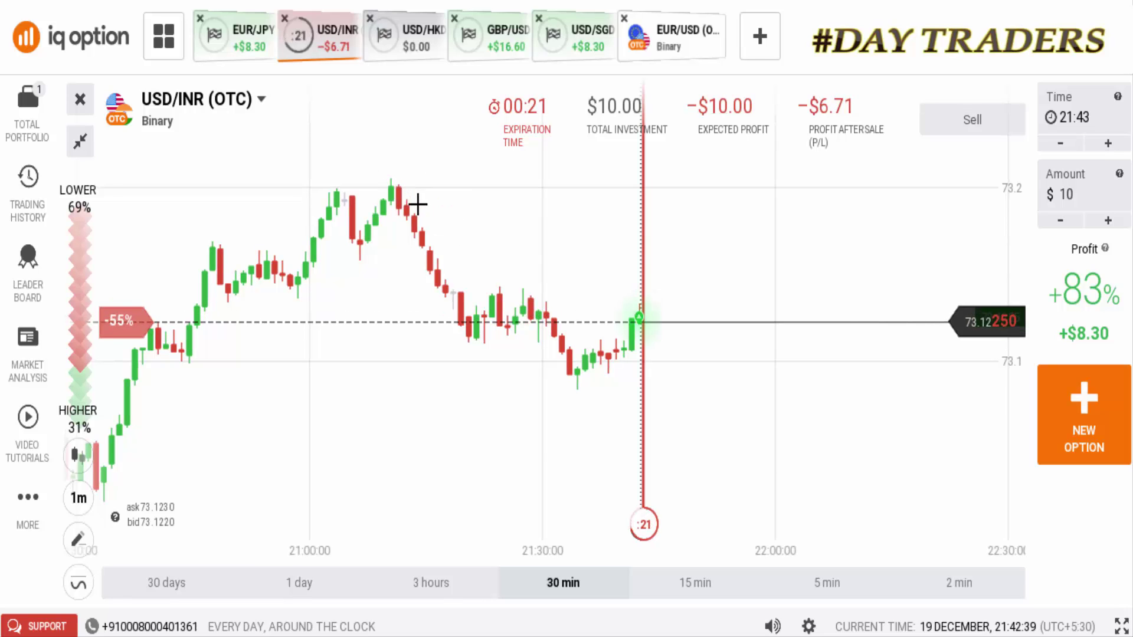
pyautogui.moveTo(390, 184)
pyautogui.mouseDown()
pyautogui.moveTo(668, 349)
pyautogui.moveTo(703, 421)
pyautogui.mouseUp()
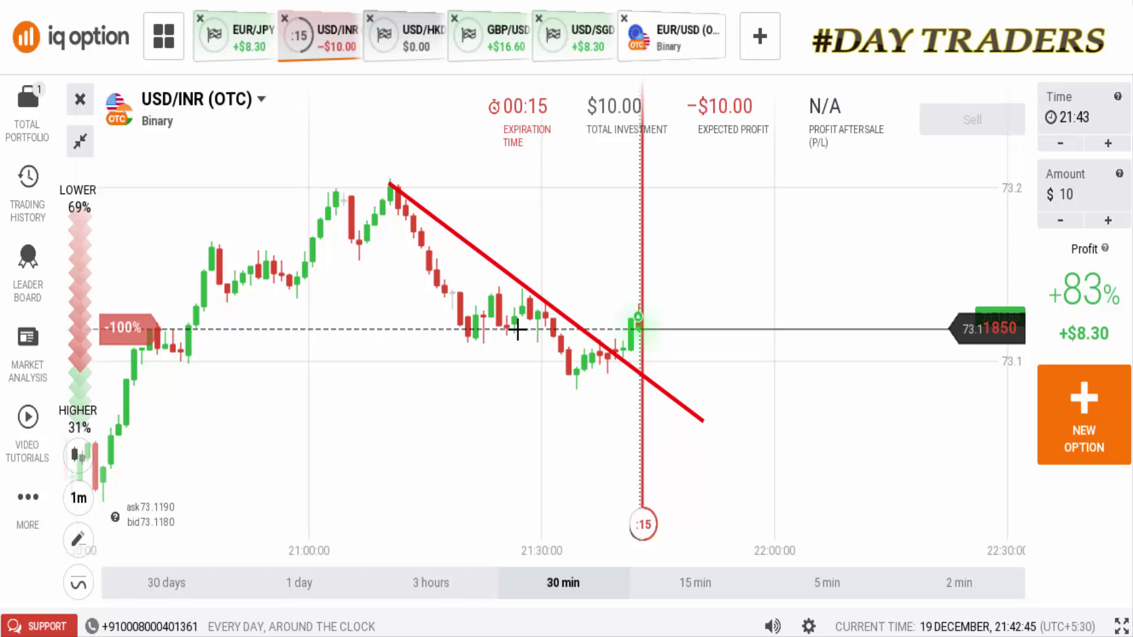
pyautogui.moveTo(739, 321)
pyautogui.mouseDown()
pyautogui.moveTo(822, 306)
pyautogui.moveTo(751, 323)
pyautogui.mouseUp()
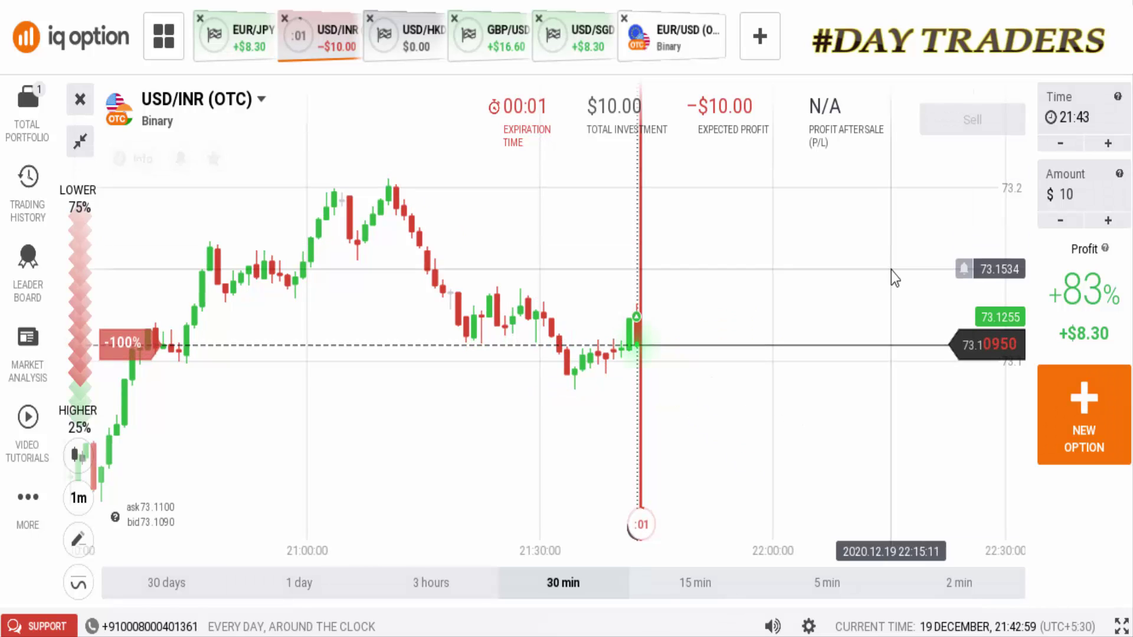
# After the −$10 loss, dismiss the result popup and place another $10 Higher trade
pyautogui.scroll(3, 728, 339)
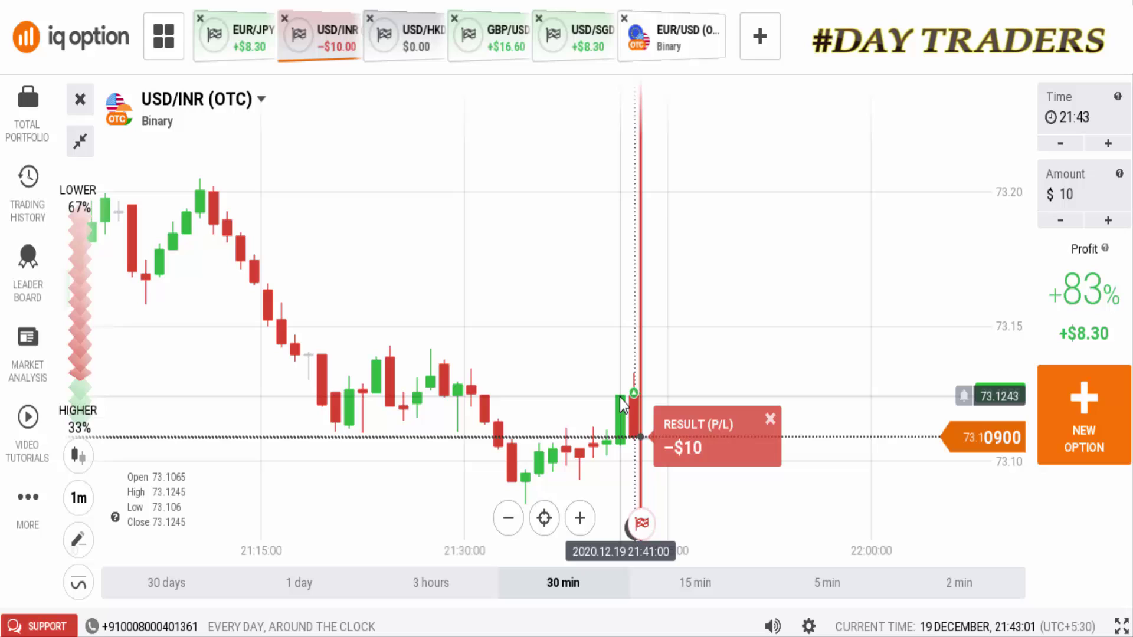
pyautogui.click(769, 420)
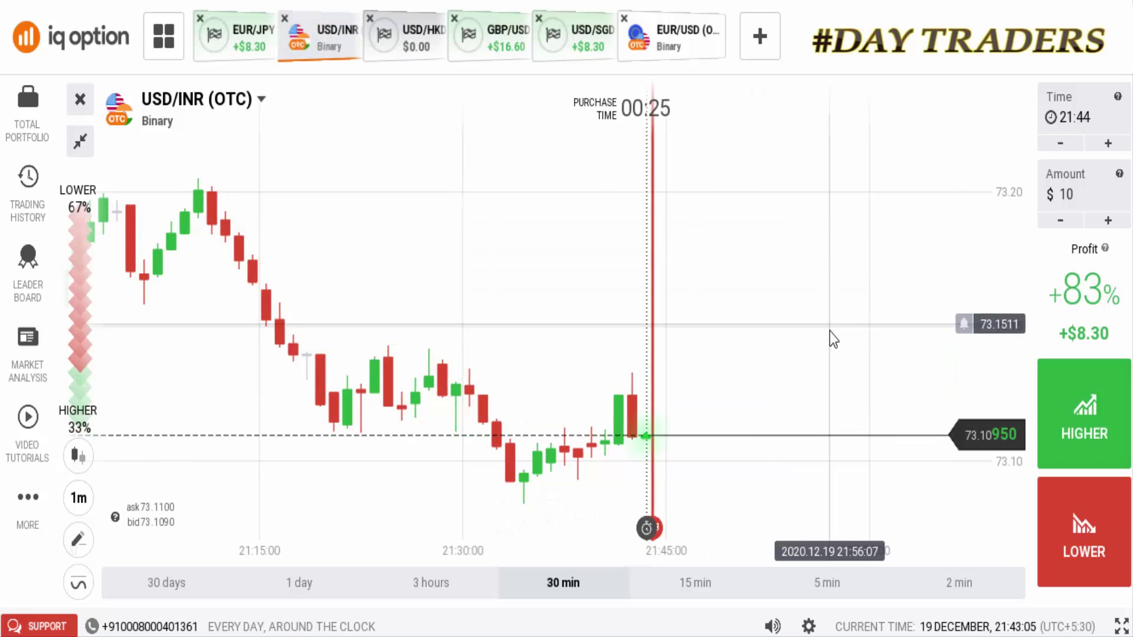
pyautogui.hotkey('shift', 'w')
pyautogui.hotkey('shift', 'w')
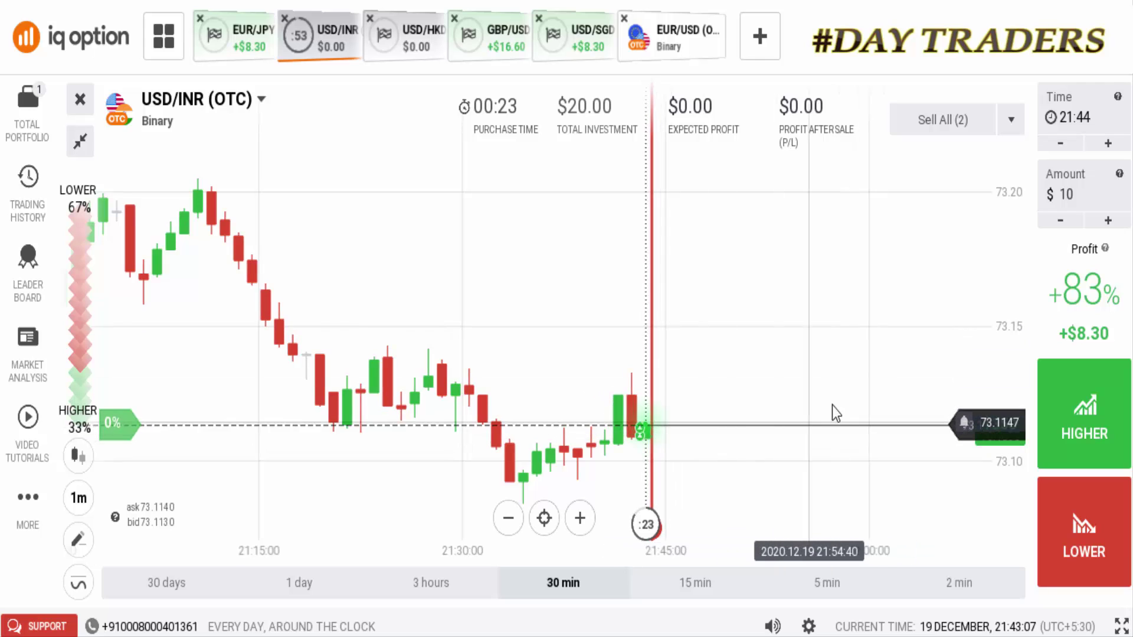
# Draw a rising support line under the USD/INR lows and a horizontal line across recent candles
pyautogui.scroll(2, 847, 321)
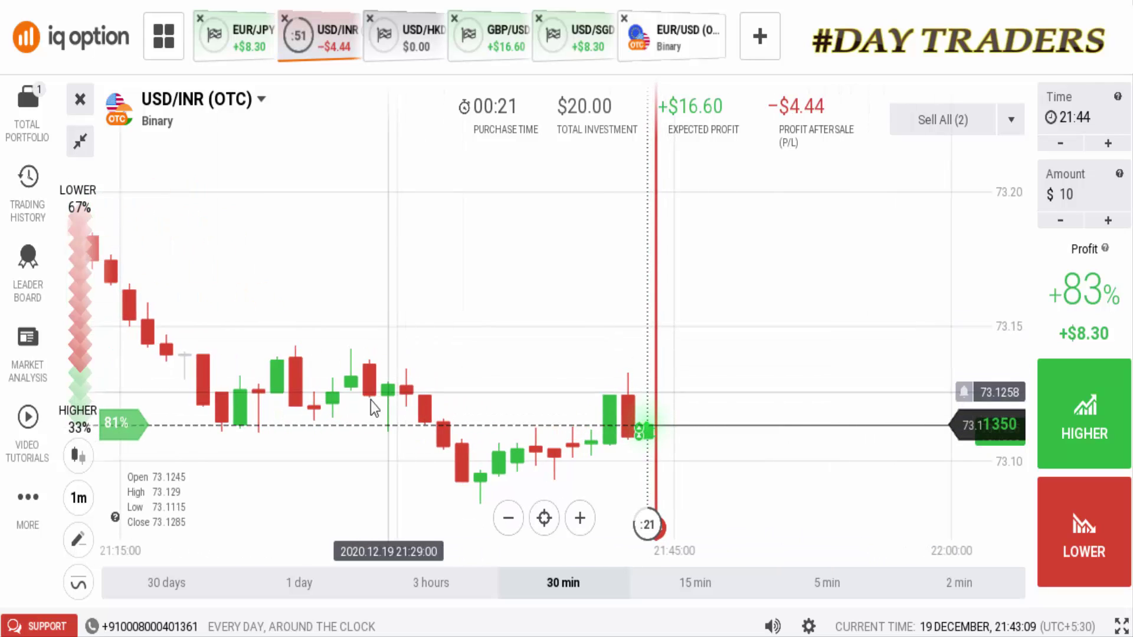
pyautogui.scroll(-2, 854, 322)
pyautogui.scroll(-1, 854, 321)
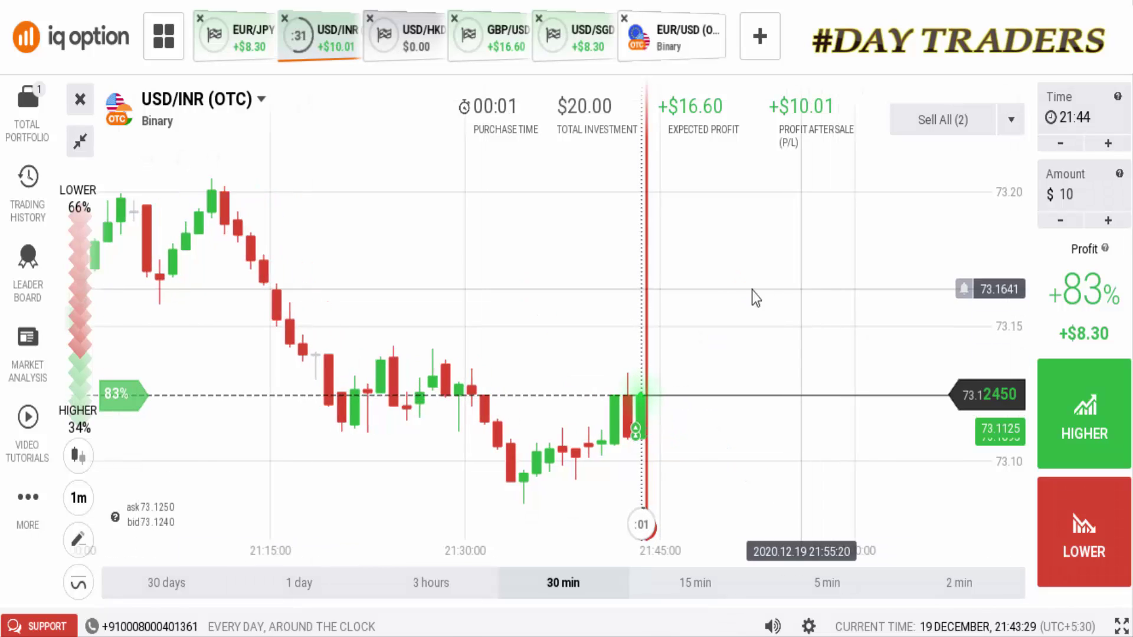
pyautogui.scroll(2, 611, 441)
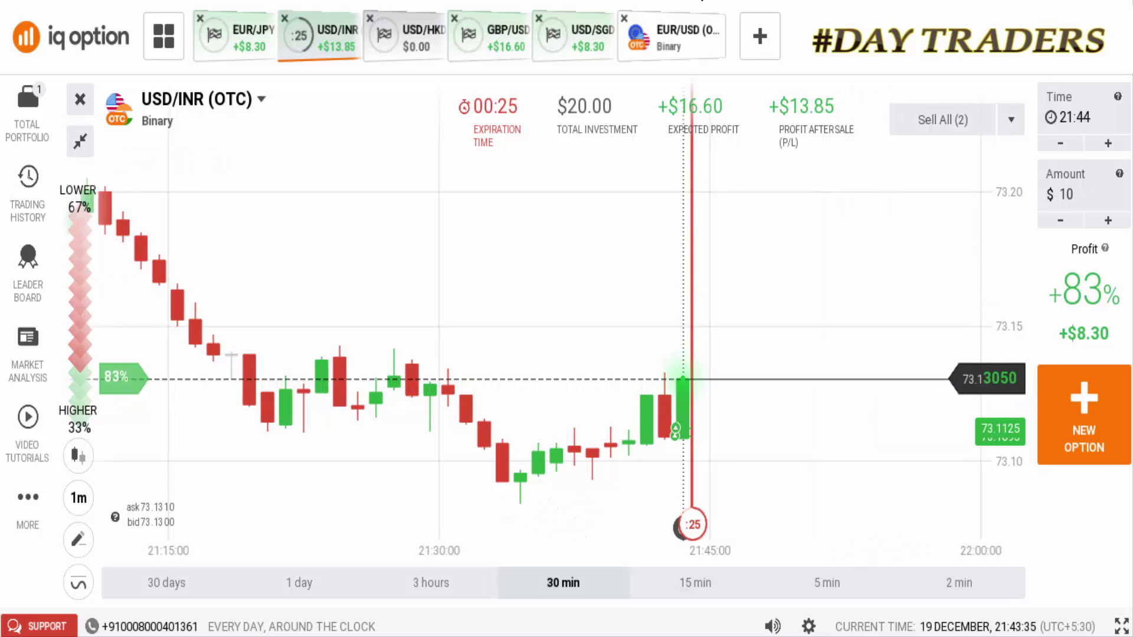
pyautogui.moveTo(472, 497)
pyautogui.mouseDown()
pyautogui.moveTo(639, 460)
pyautogui.moveTo(769, 405)
pyautogui.moveTo(779, 420)
pyautogui.mouseUp()
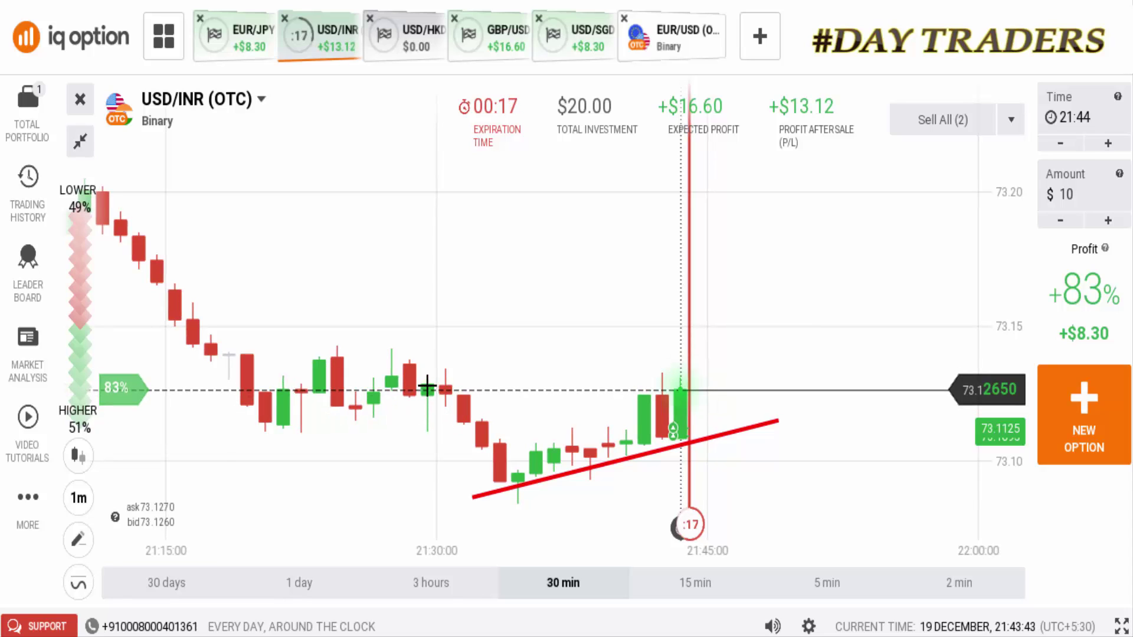
pyautogui.moveTo(423, 387); pyautogui.dragTo(752, 387)
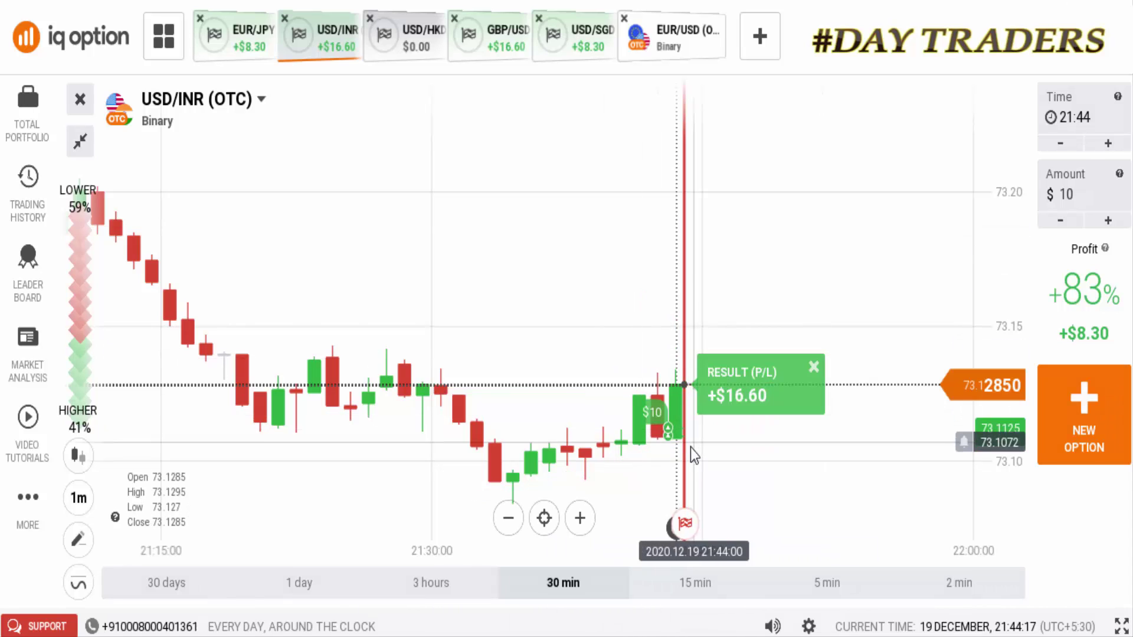
pyautogui.scroll(3, 582, 418)
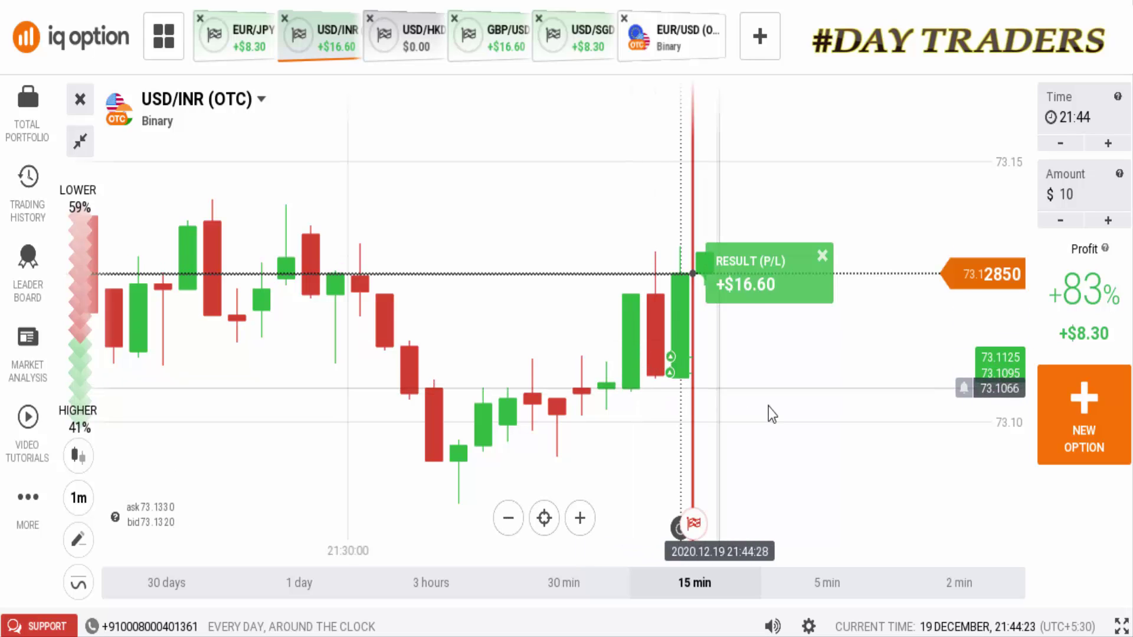
pyautogui.scroll(-3, 761, 413)
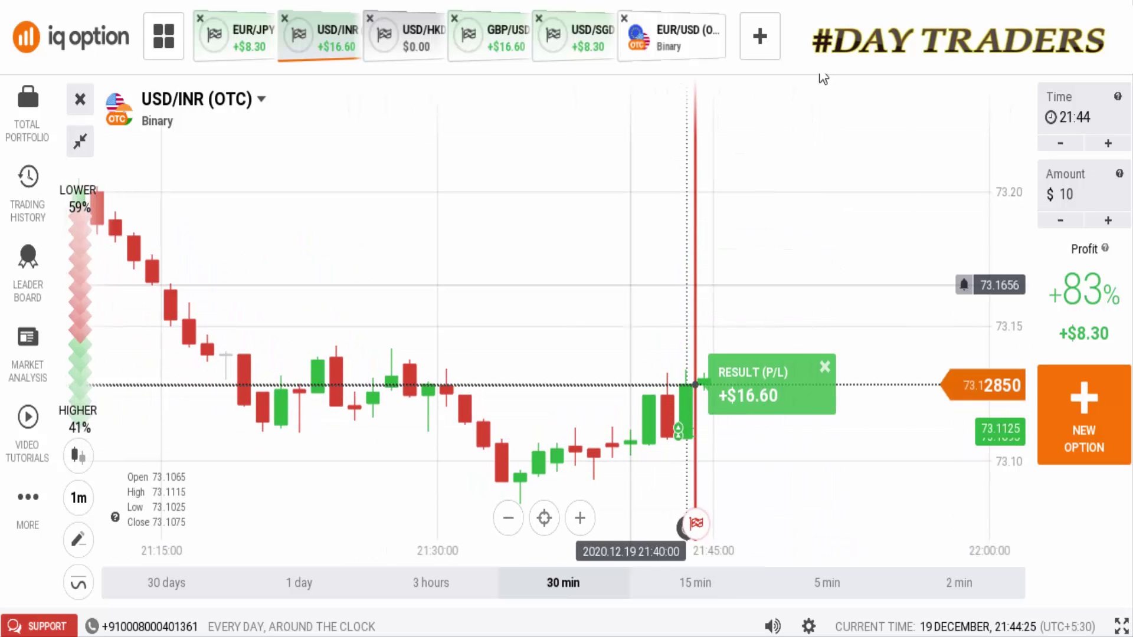
# Switch to EUR/USD (OTC); draw a rising trendline, a range line, an upper trendline and a circle
pyautogui.click(687, 40)
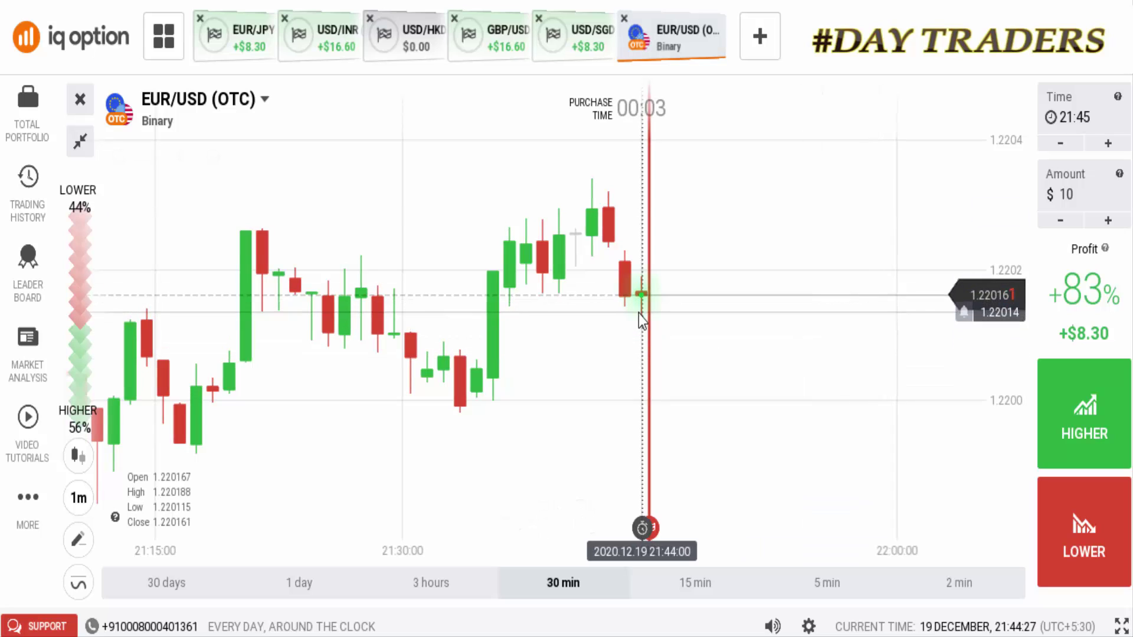
pyautogui.scroll(-2, 773, 348)
pyautogui.scroll(-2, 815, 365)
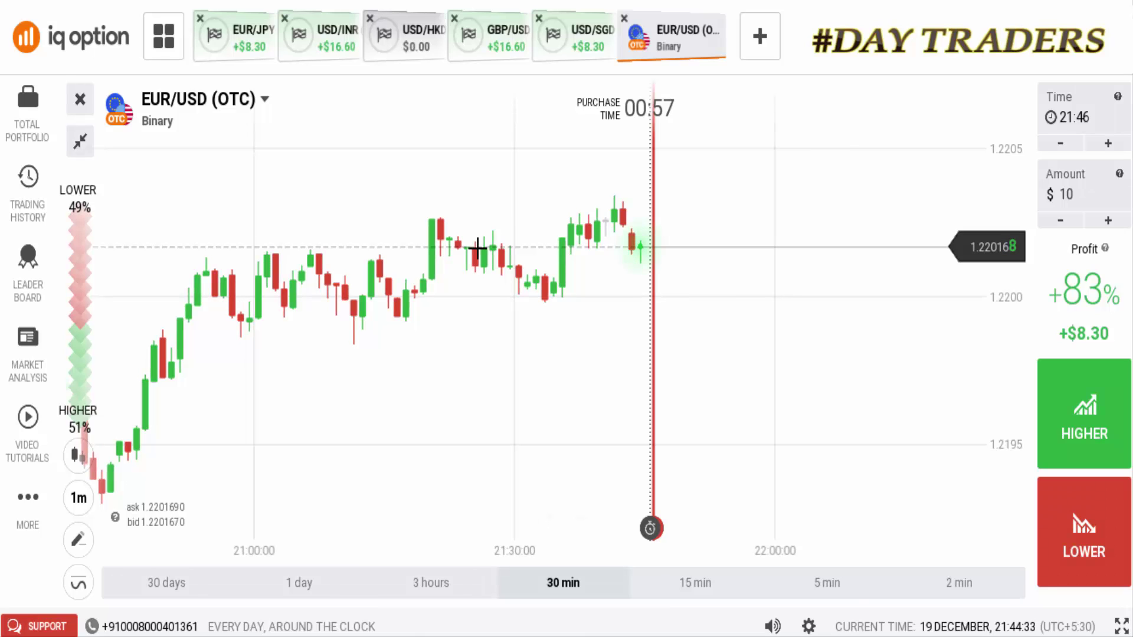
pyautogui.moveTo(156, 385)
pyautogui.mouseDown()
pyautogui.moveTo(682, 303)
pyautogui.moveTo(744, 248)
pyautogui.mouseUp()
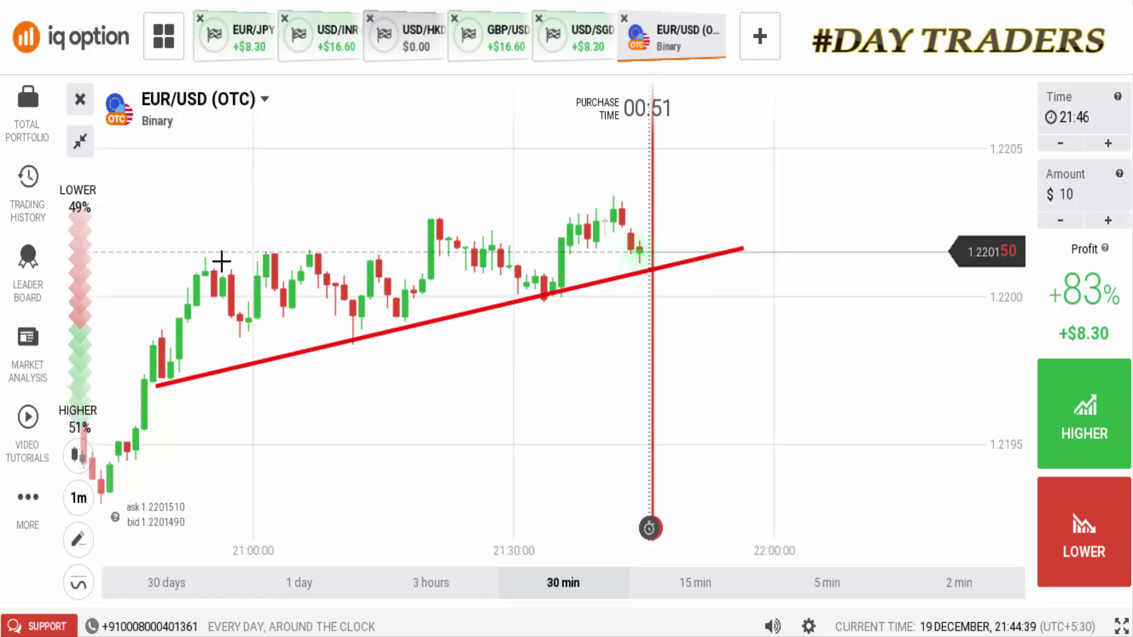
pyautogui.moveTo(220, 258); pyautogui.dragTo(711, 282)
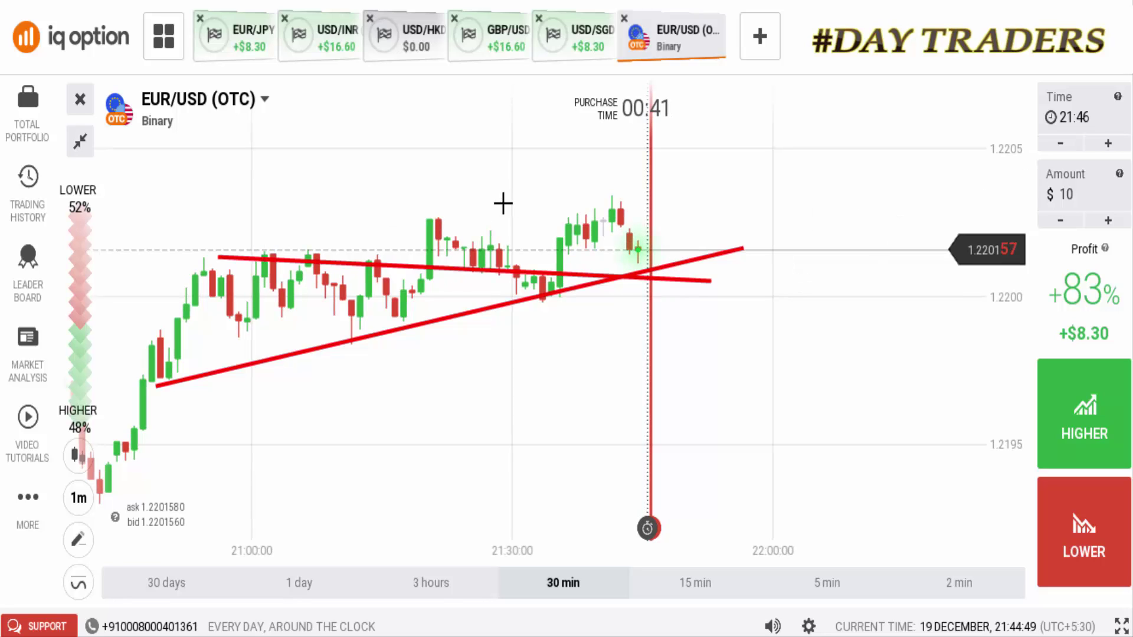
pyautogui.moveTo(416, 217); pyautogui.dragTo(818, 192)
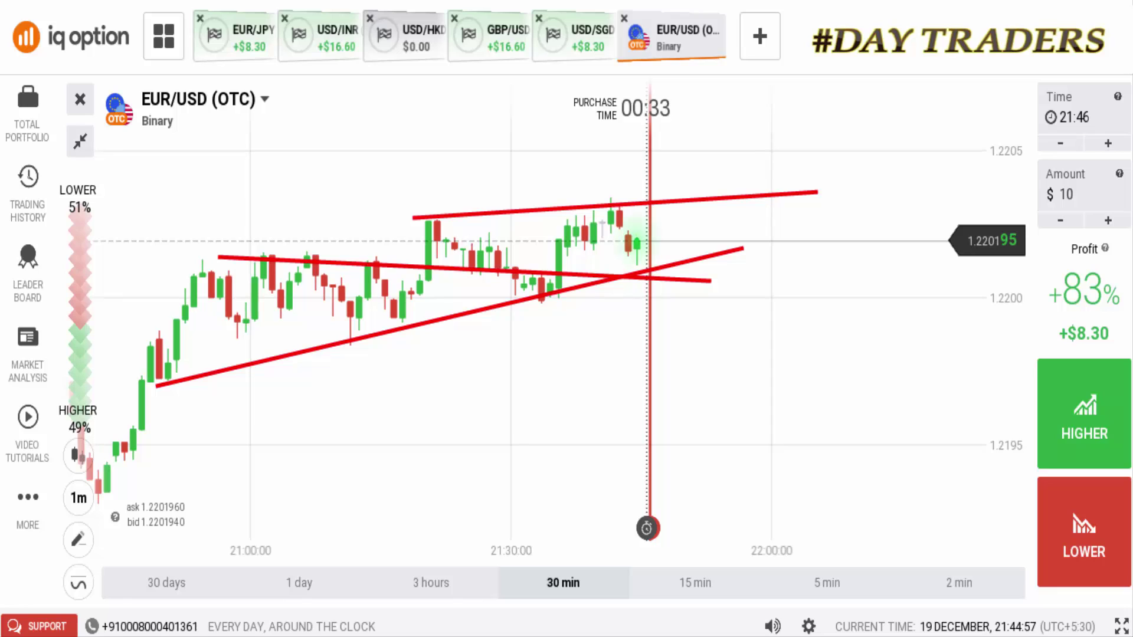
pyautogui.moveTo(634, 226); pyautogui.dragTo(621, 256)
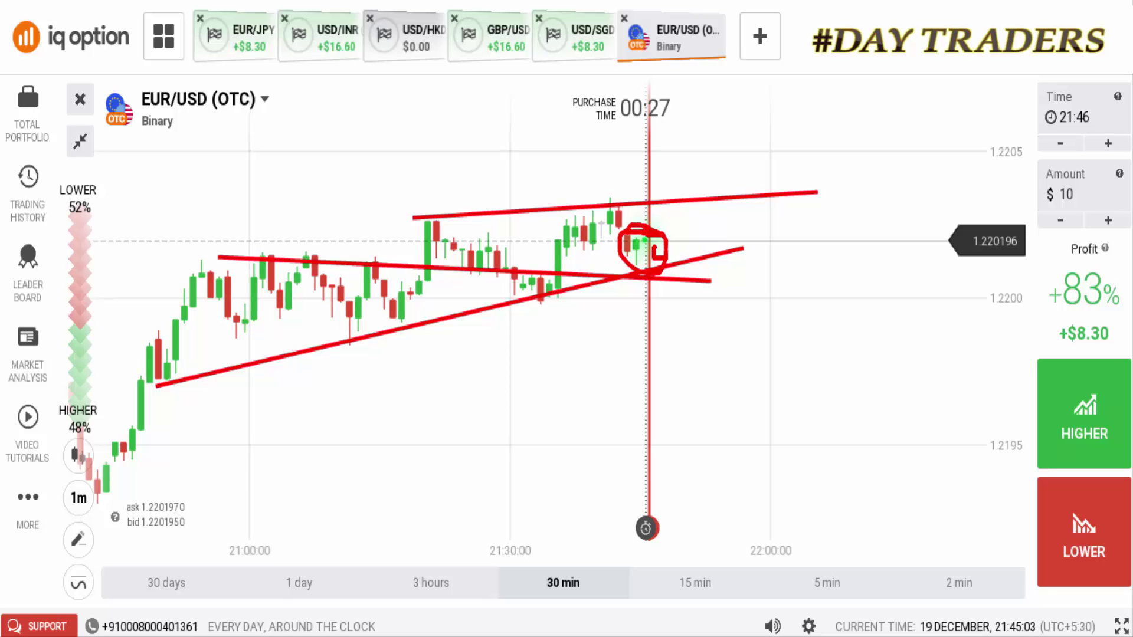
# Clear the chart drawings and sketch a zigzag tracing the EUR/USD price
pyautogui.press('Escape')
pyautogui.scroll(3, 736, 306)
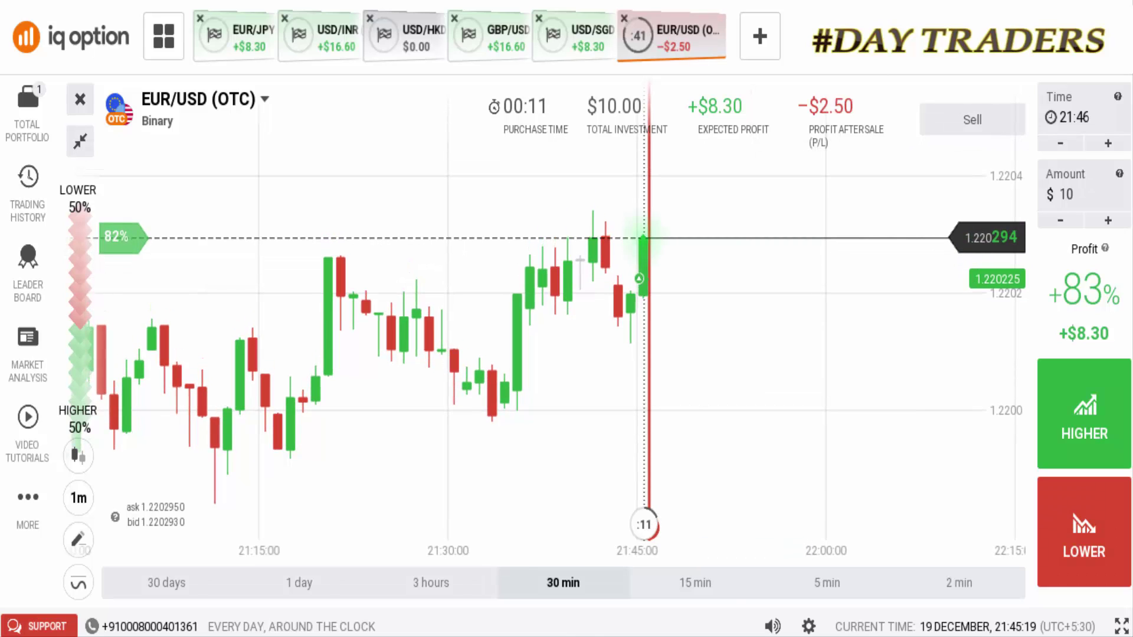
pyautogui.moveTo(325, 258)
pyautogui.mouseDown()
pyautogui.moveTo(491, 392)
pyautogui.moveTo(567, 263)
pyautogui.moveTo(599, 275)
pyautogui.moveTo(632, 330)
pyautogui.moveTo(648, 233)
pyautogui.mouseUp()
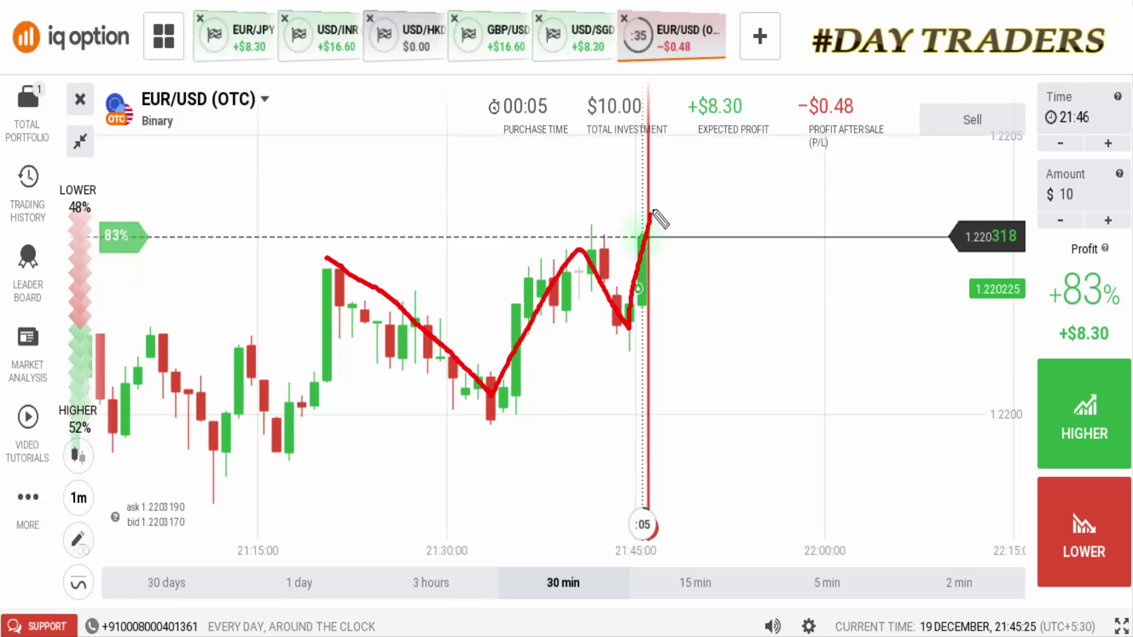
pyautogui.moveTo(673, 325)
pyautogui.mouseDown()
pyautogui.moveTo(685, 352)
pyautogui.moveTo(677, 363)
pyautogui.moveTo(739, 373)
pyautogui.mouseUp()
pyautogui.click(655, 344)
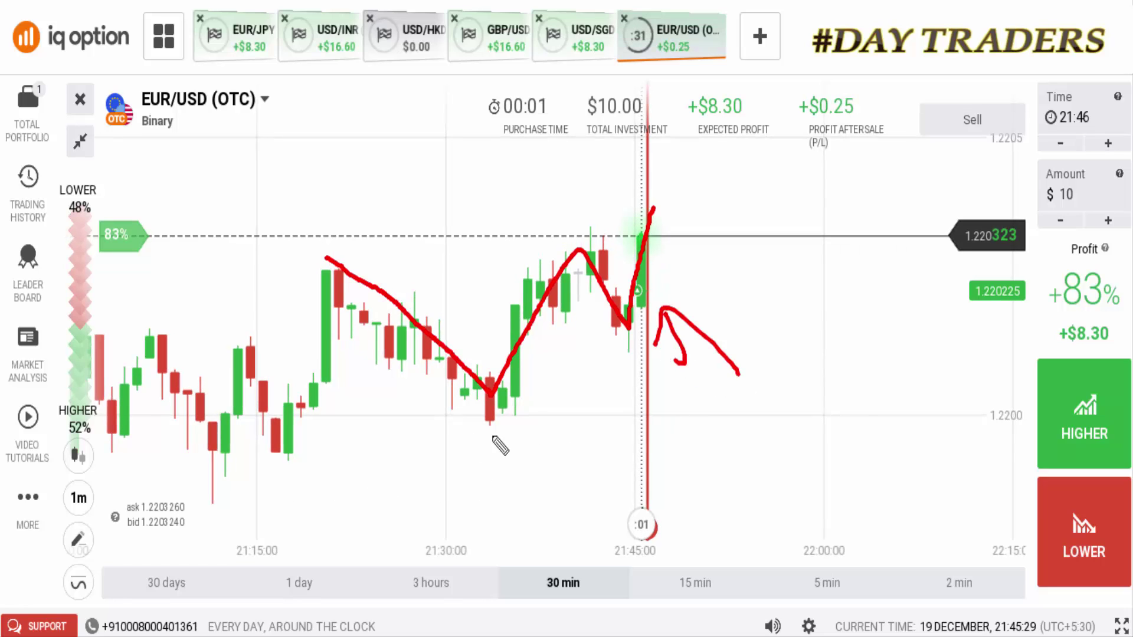
pyautogui.moveTo(460, 435); pyautogui.dragTo(751, 259)
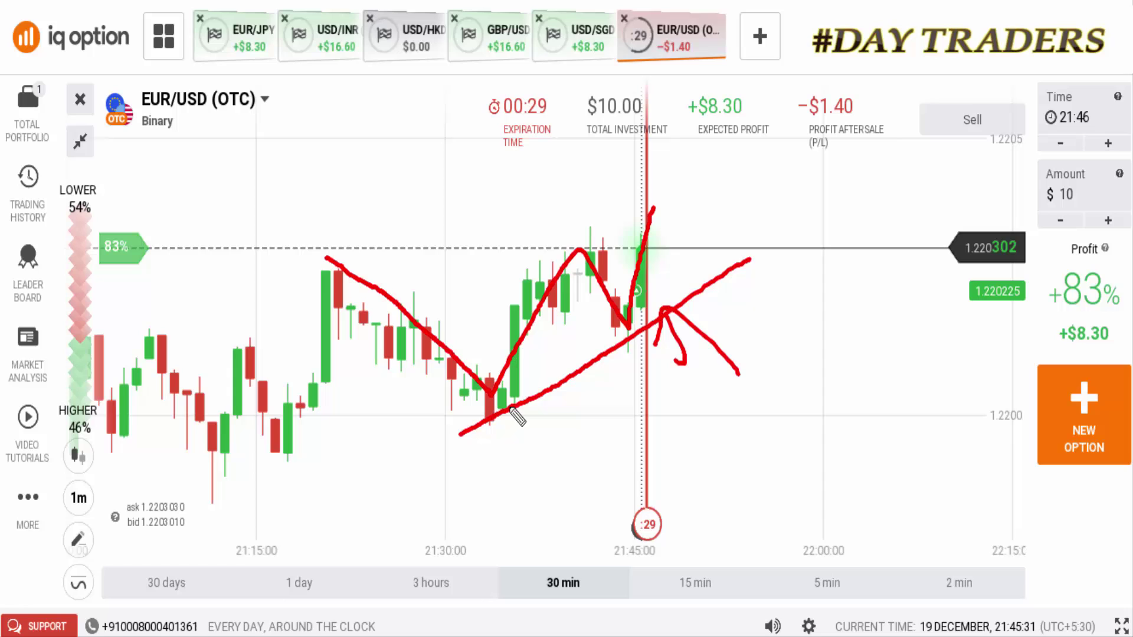
pyautogui.moveTo(495, 390)
pyautogui.mouseDown()
pyautogui.moveTo(549, 263)
pyautogui.moveTo(631, 337)
pyautogui.mouseUp()
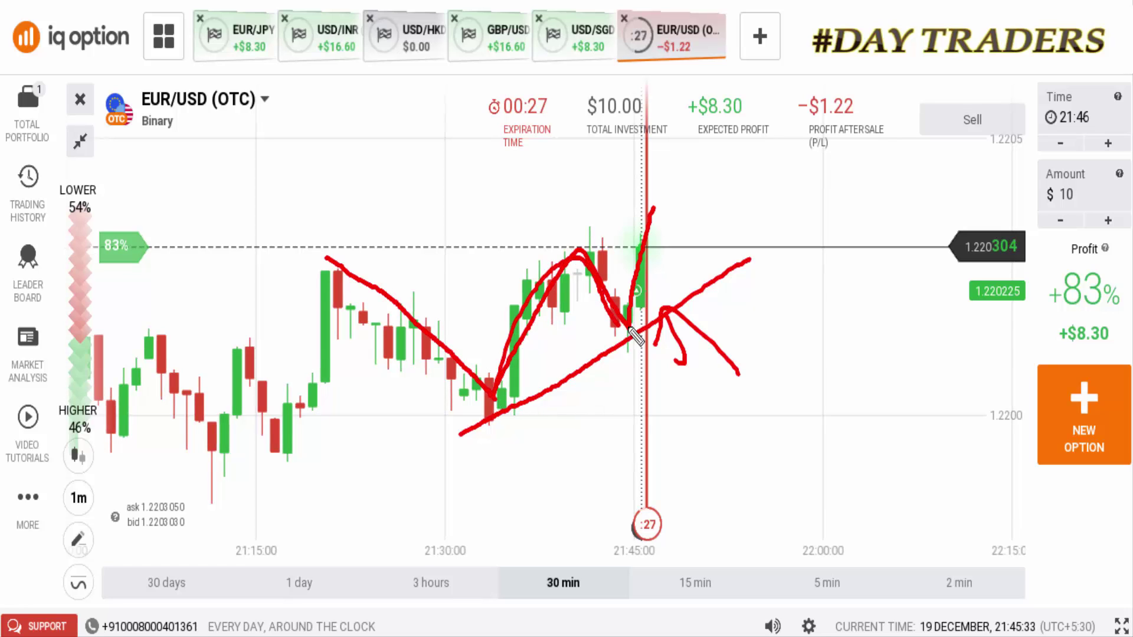
pyautogui.moveTo(647, 282)
pyautogui.mouseDown()
pyautogui.moveTo(618, 319)
pyautogui.moveTo(632, 381)
pyautogui.moveTo(633, 348)
pyautogui.moveTo(661, 384)
pyautogui.mouseUp()
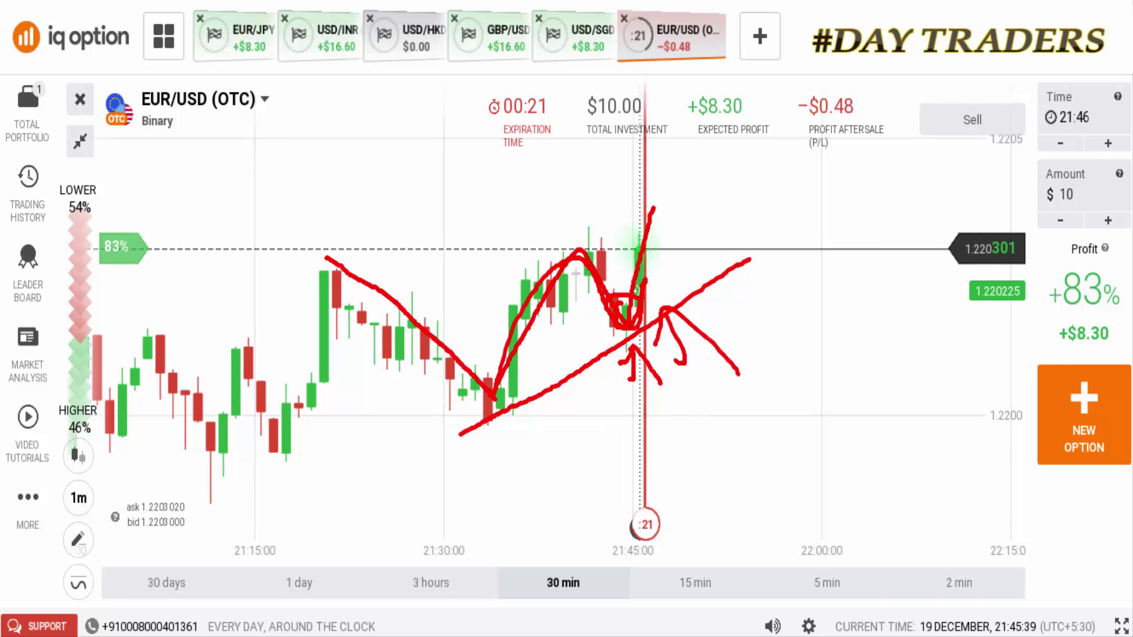
pyautogui.press('Escape')
pyautogui.scroll(1, 805, 433)
pyautogui.scroll(-1, 805, 434)
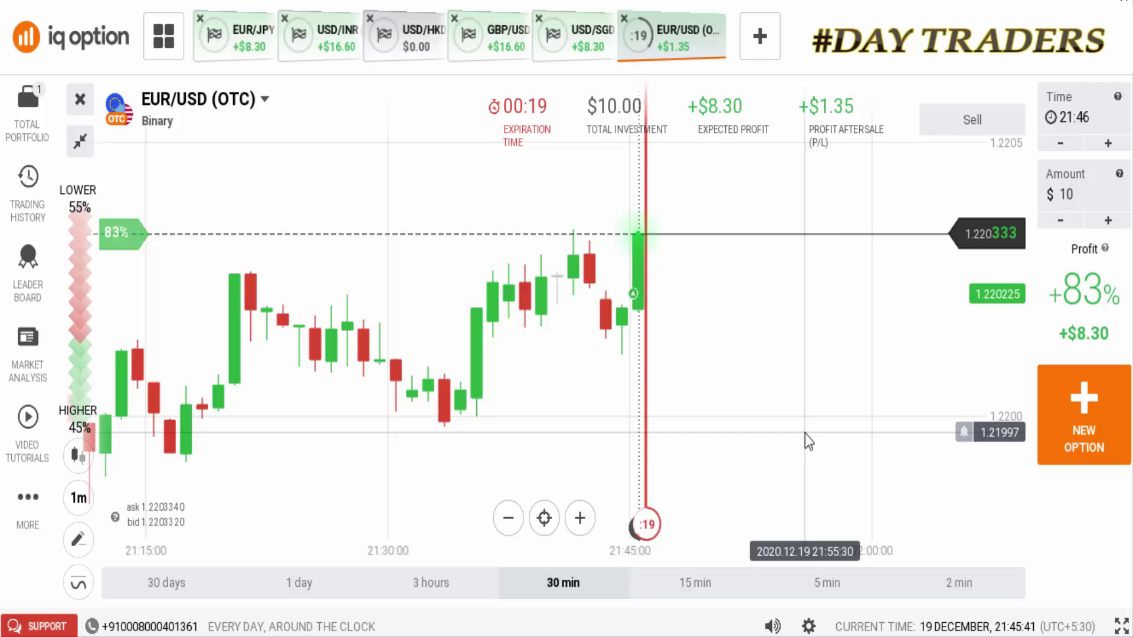
# Let the EUR/USD trade run until 3 seconds remain, priced above its 1.220225 entry
pyautogui.scroll(-1, 861, 443)
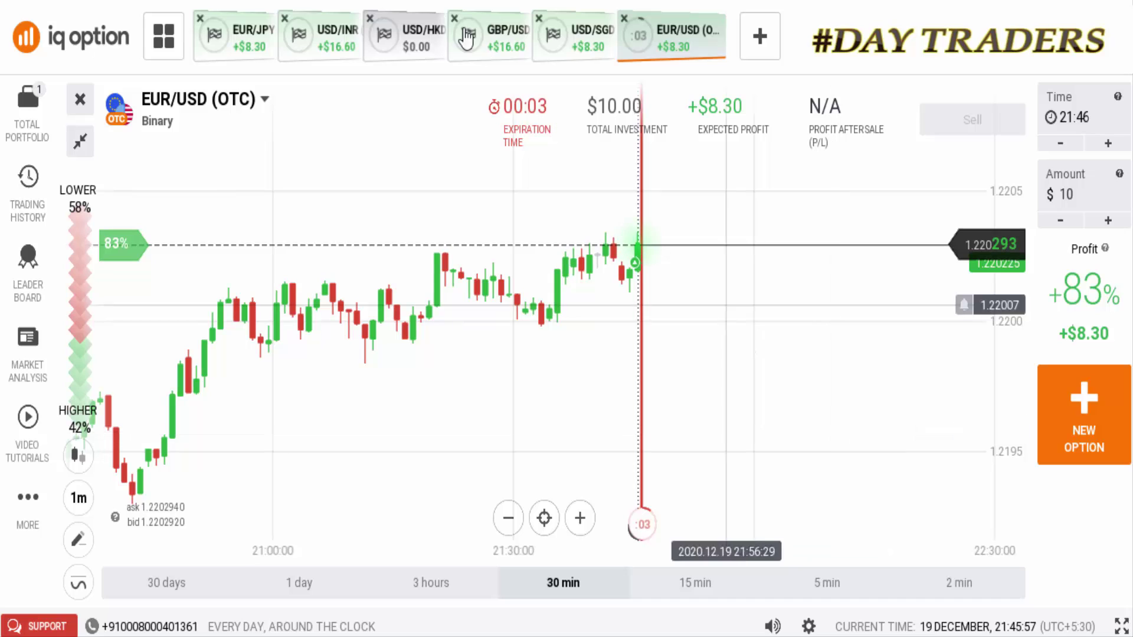
# Switch to the USD/HKD (OTC) chart and dismiss the previous trade's $0 result
pyautogui.click(410, 45)
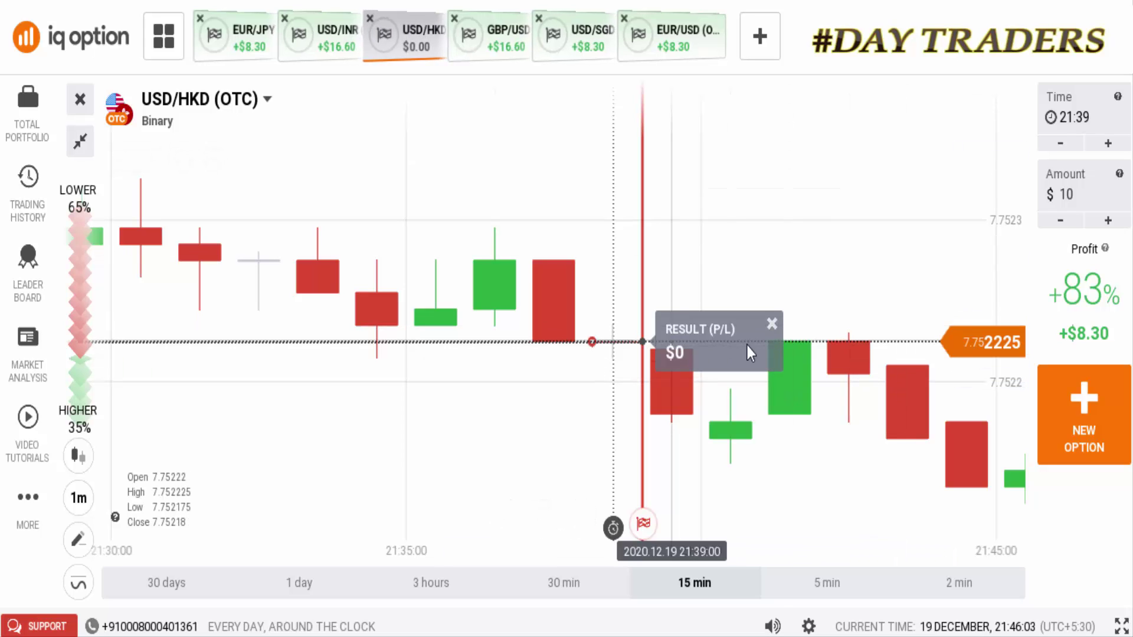
pyautogui.scroll(-5, 452, 298)
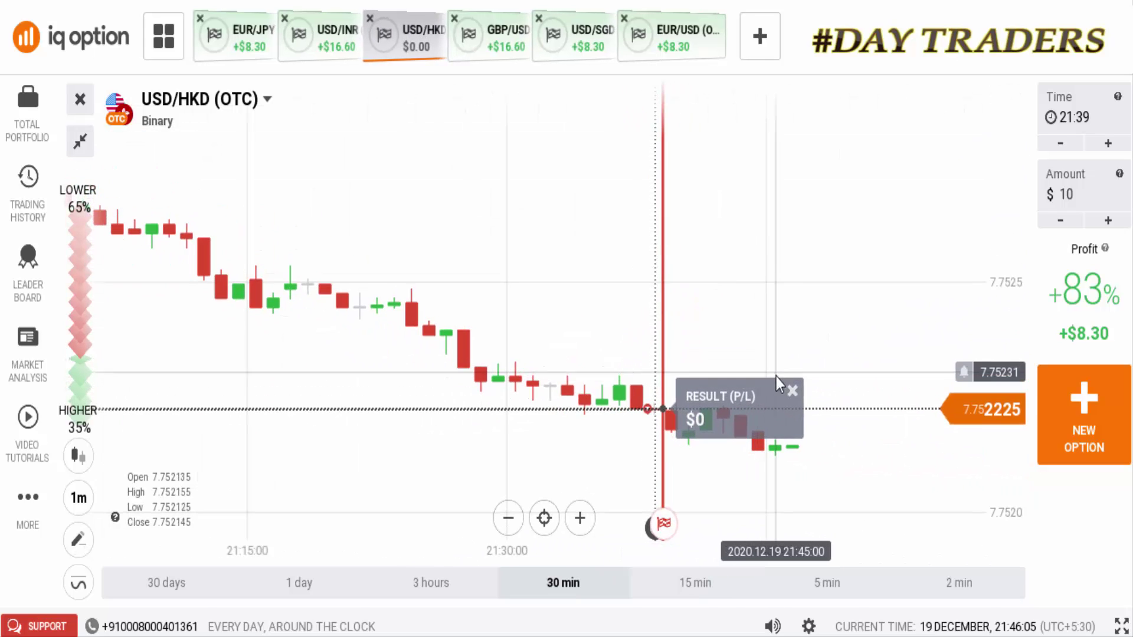
pyautogui.click(793, 391)
pyautogui.scroll(4, 856, 384)
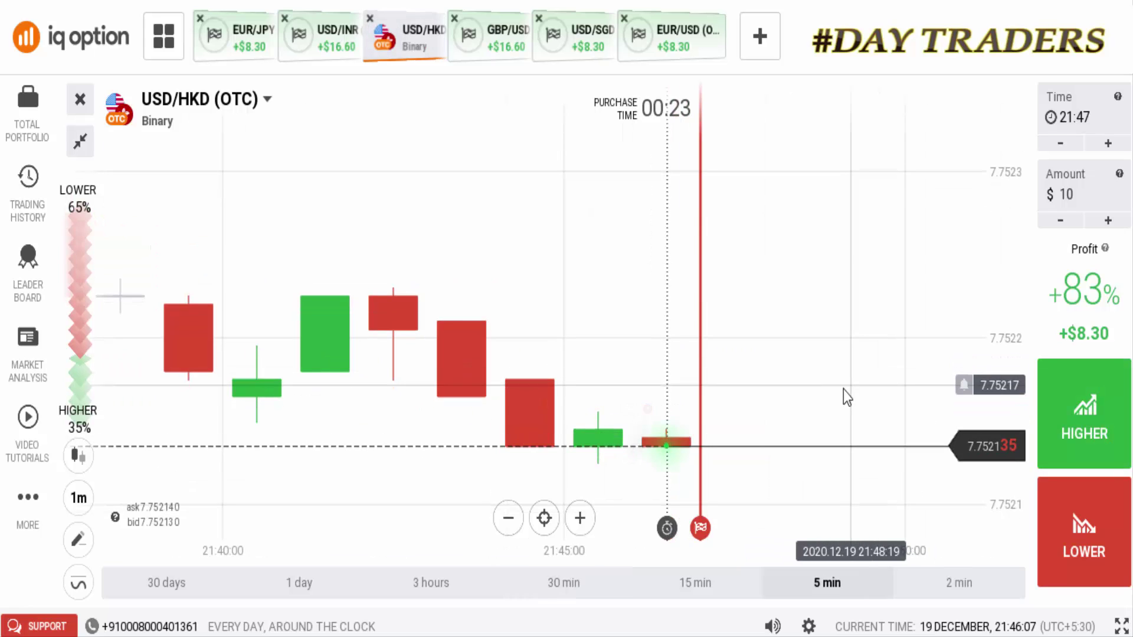
pyautogui.scroll(-5, 749, 339)
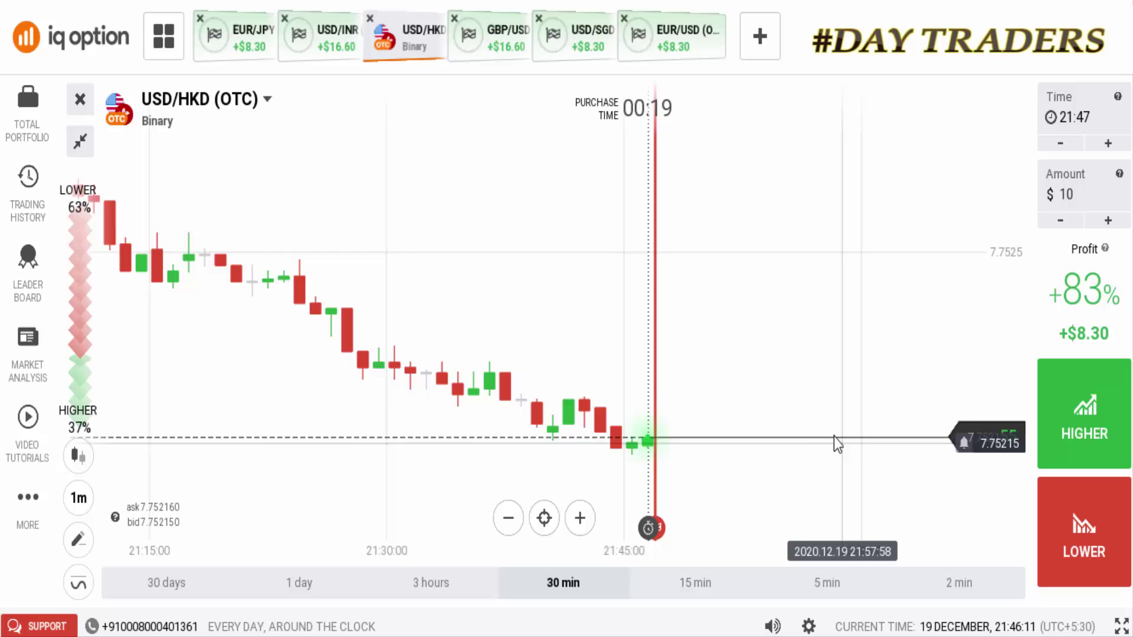
pyautogui.scroll(1, 720, 434)
pyautogui.scroll(1, 719, 434)
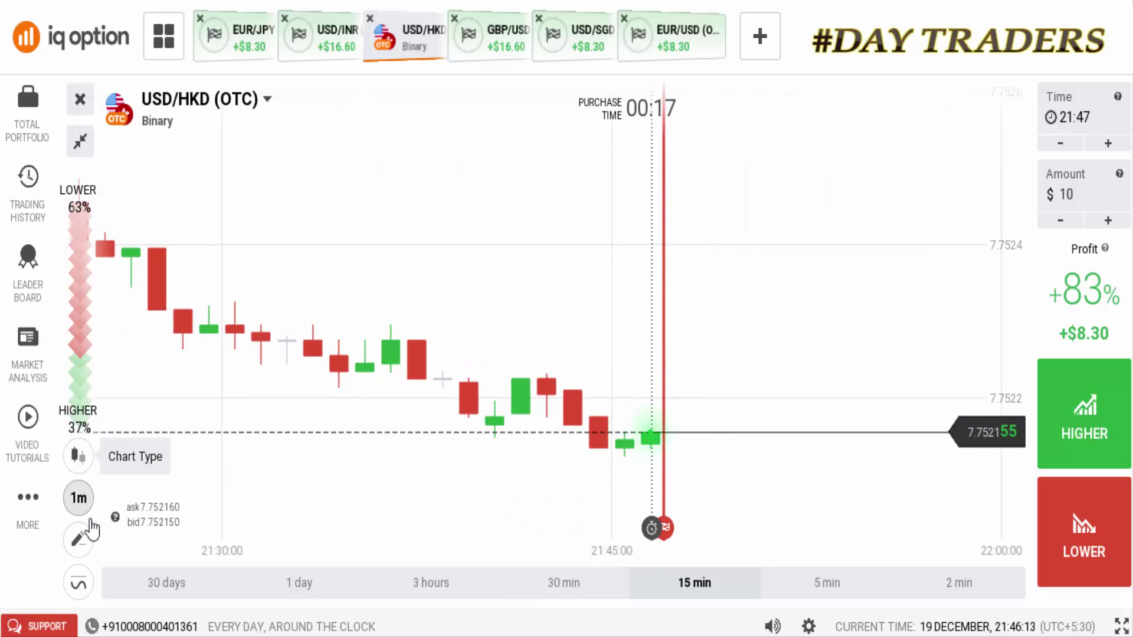
# Cancel a started horizontal line and draw the upper line of a falling channel
pyautogui.click(79, 541)
pyautogui.click(180, 482)
pyautogui.press('Escape')
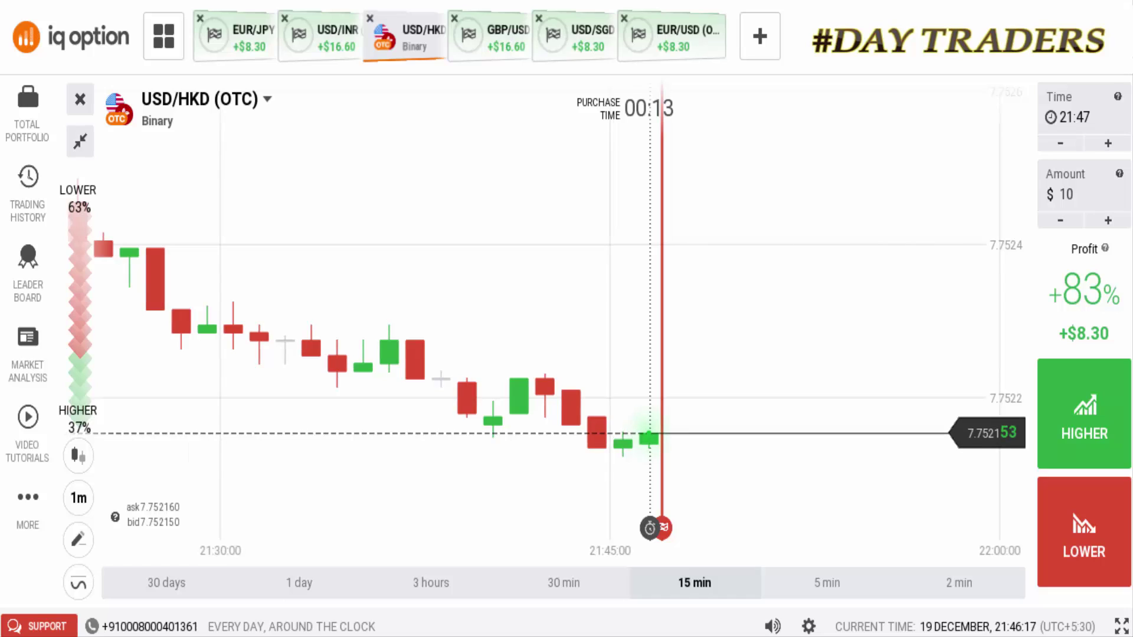
pyautogui.moveTo(131, 236); pyautogui.dragTo(825, 470)
pyautogui.moveTo(156, 327); pyautogui.dragTo(869, 549)
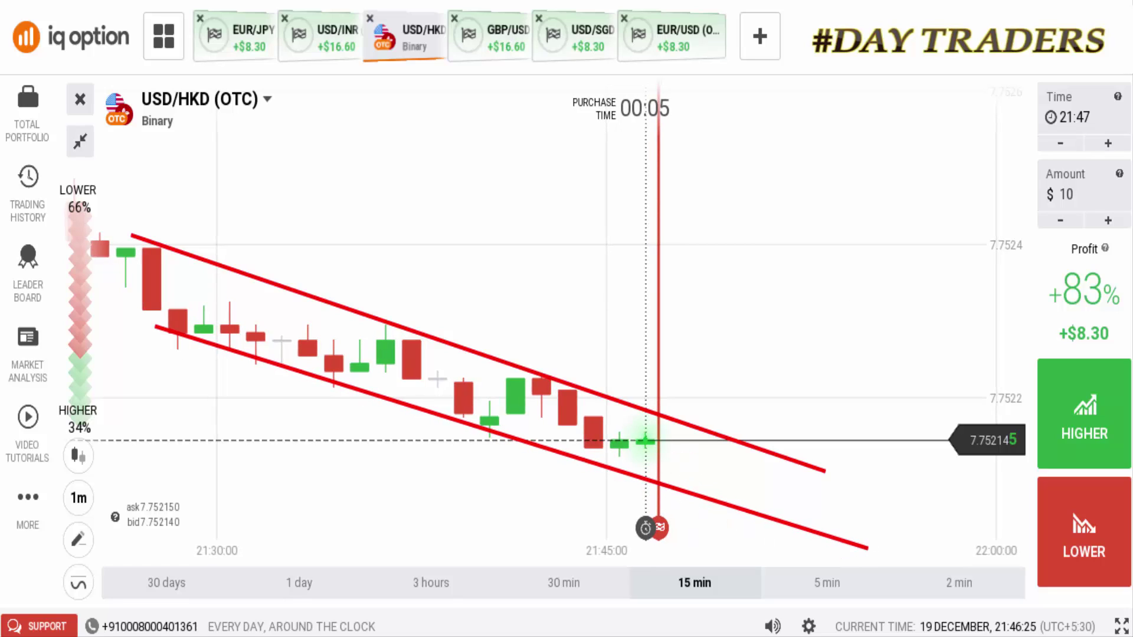
pyautogui.press('Delete')
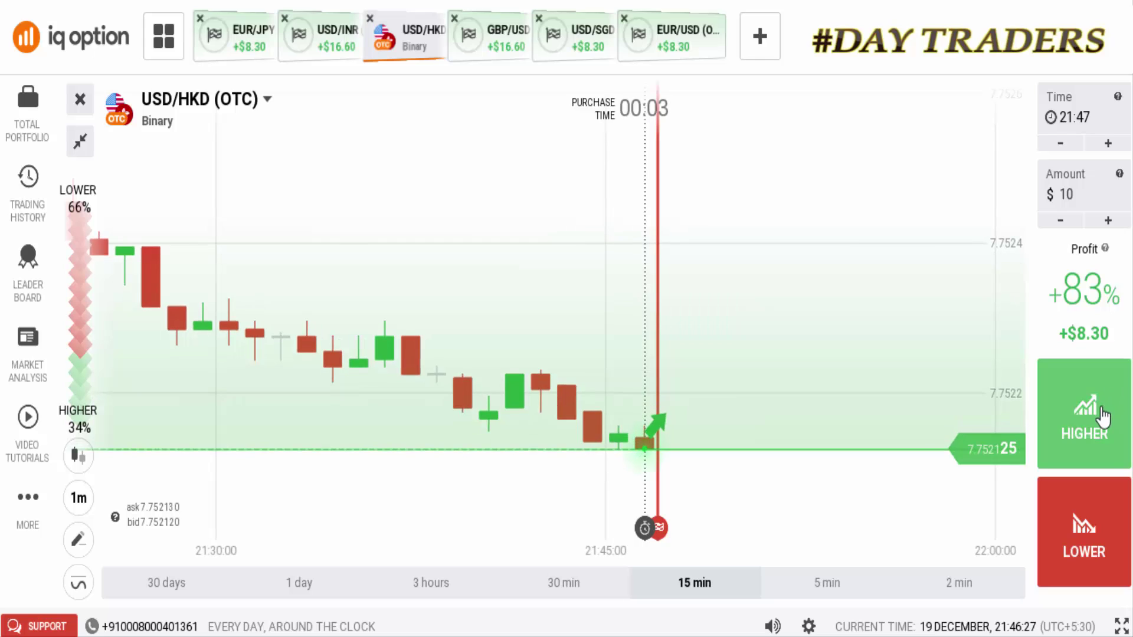
pyautogui.scroll(-2, 873, 448)
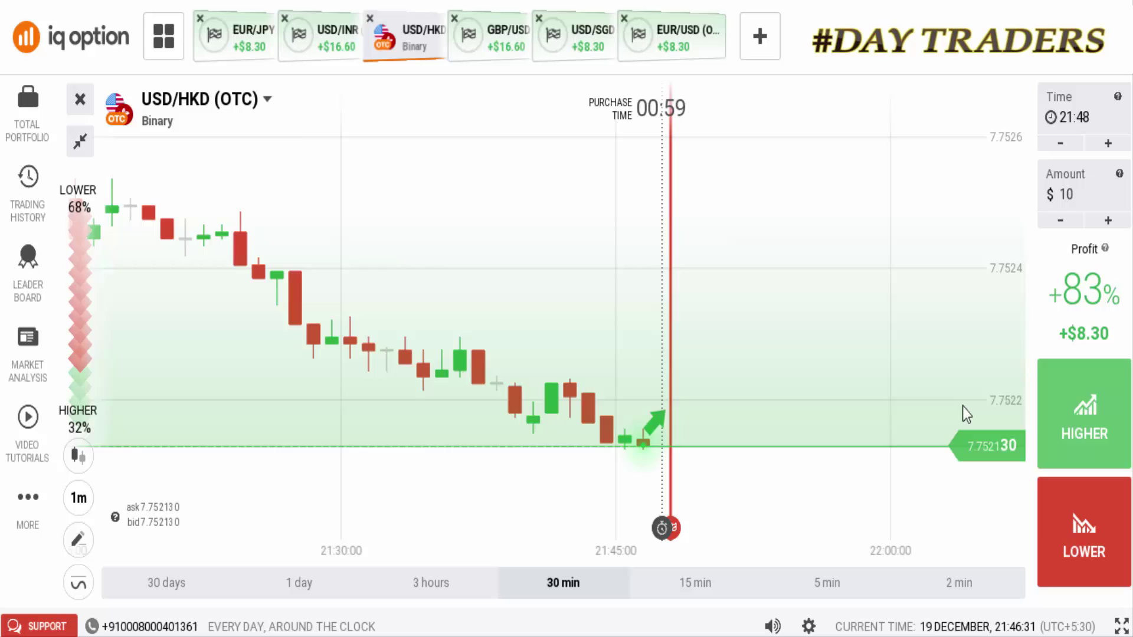
pyautogui.scroll(-1, 926, 362)
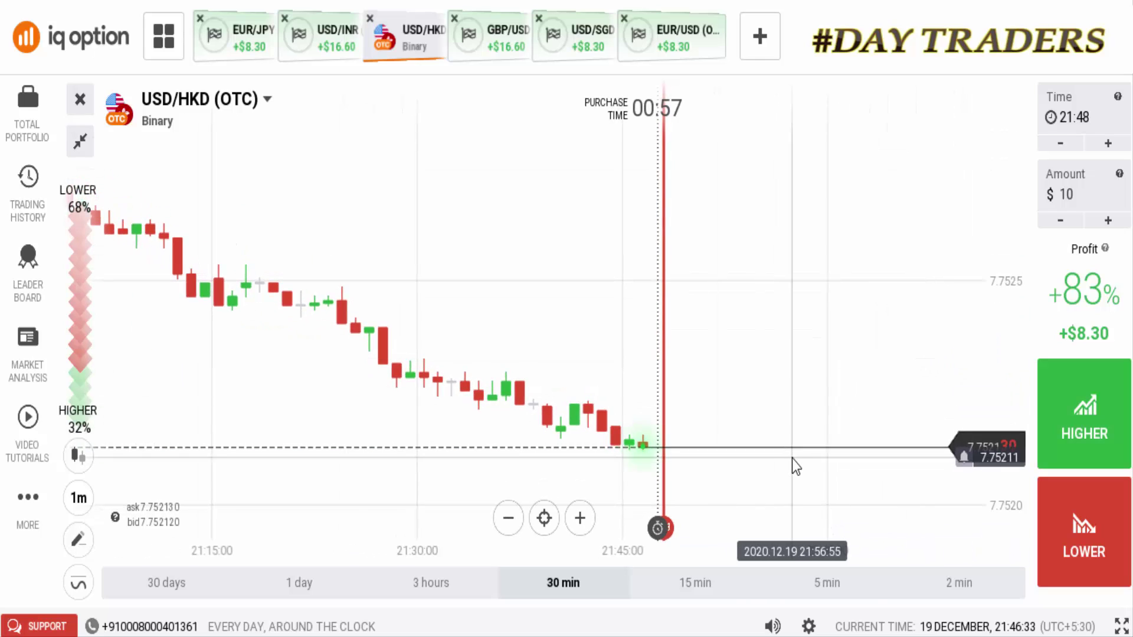
pyautogui.scroll(1, 792, 459)
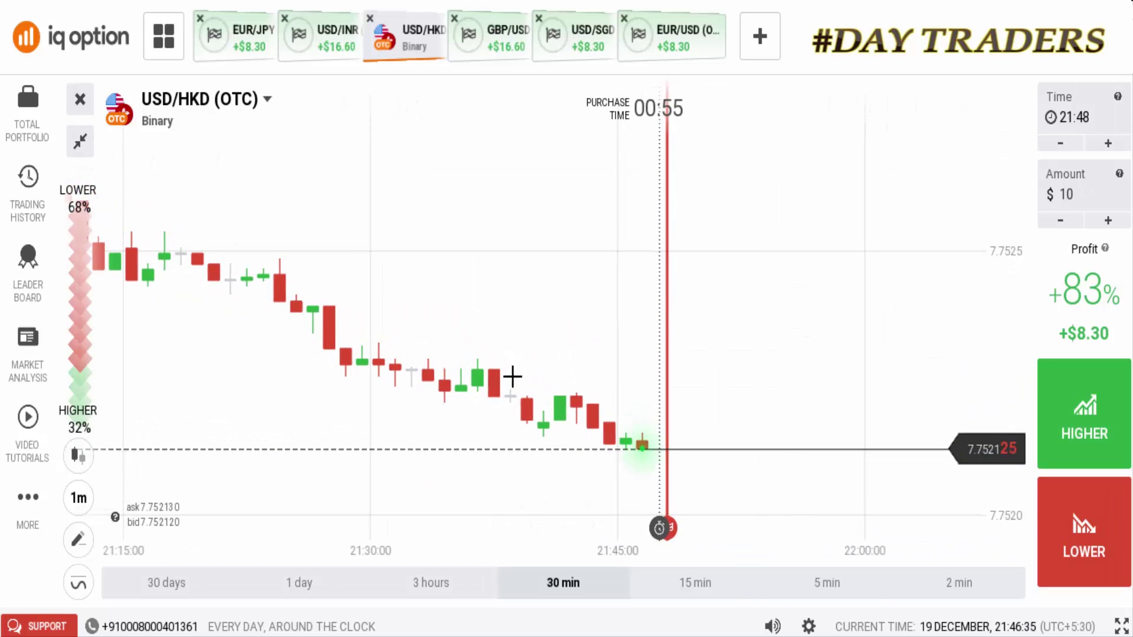
pyautogui.moveTo(263, 265)
pyautogui.mouseDown()
pyautogui.moveTo(759, 488)
pyautogui.moveTo(778, 472)
pyautogui.mouseUp()
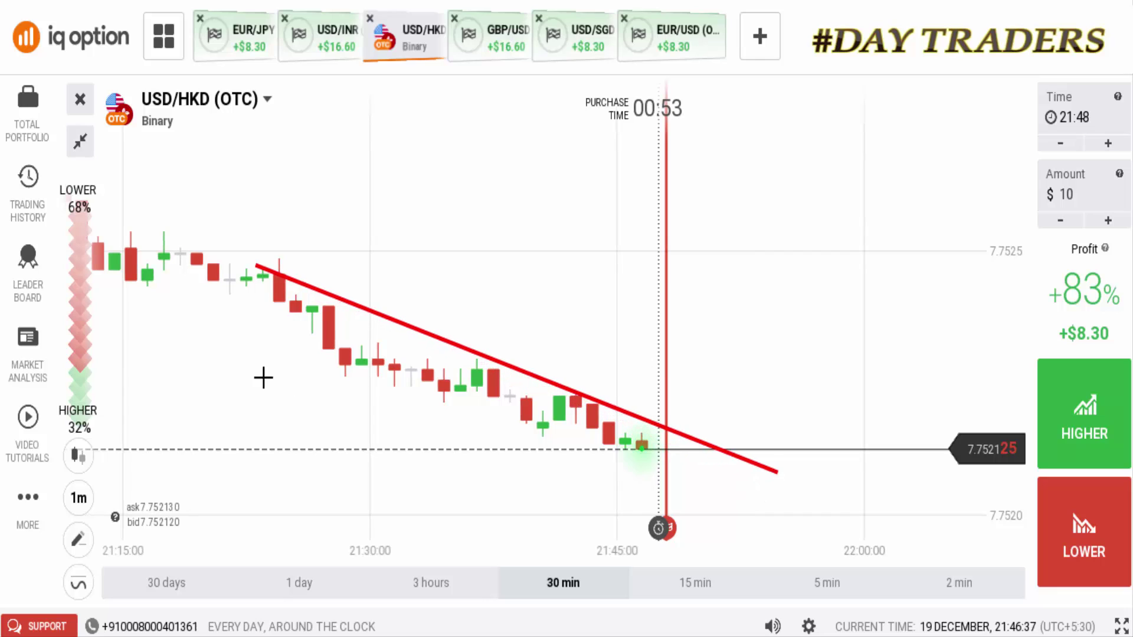
pyautogui.moveTo(259, 339); pyautogui.dragTo(743, 488)
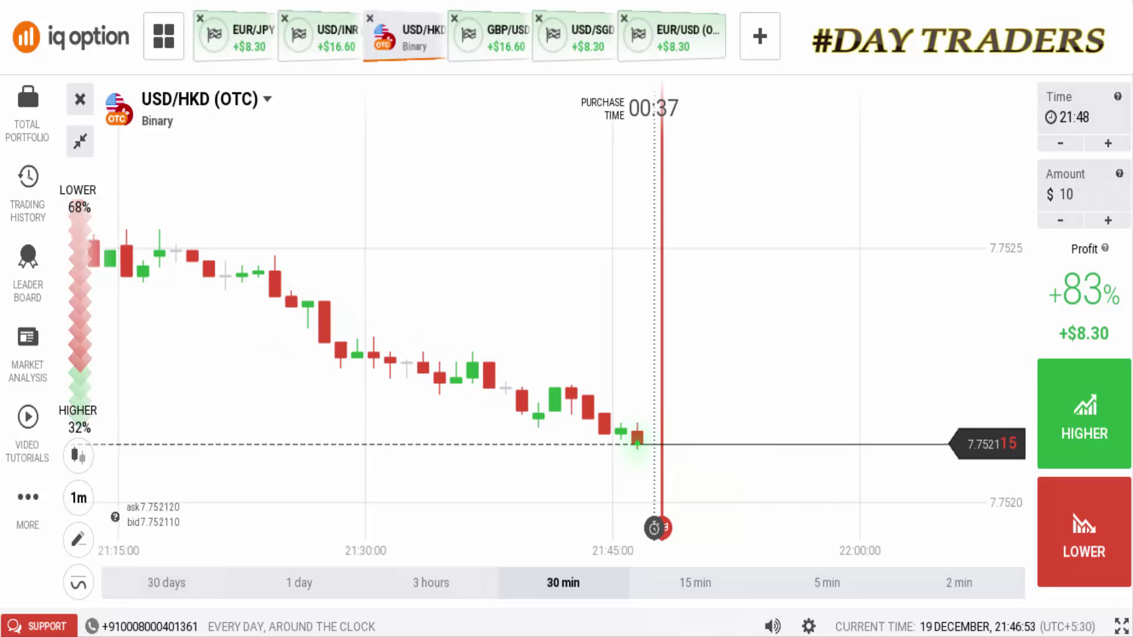
pyautogui.scroll(3, 829, 346)
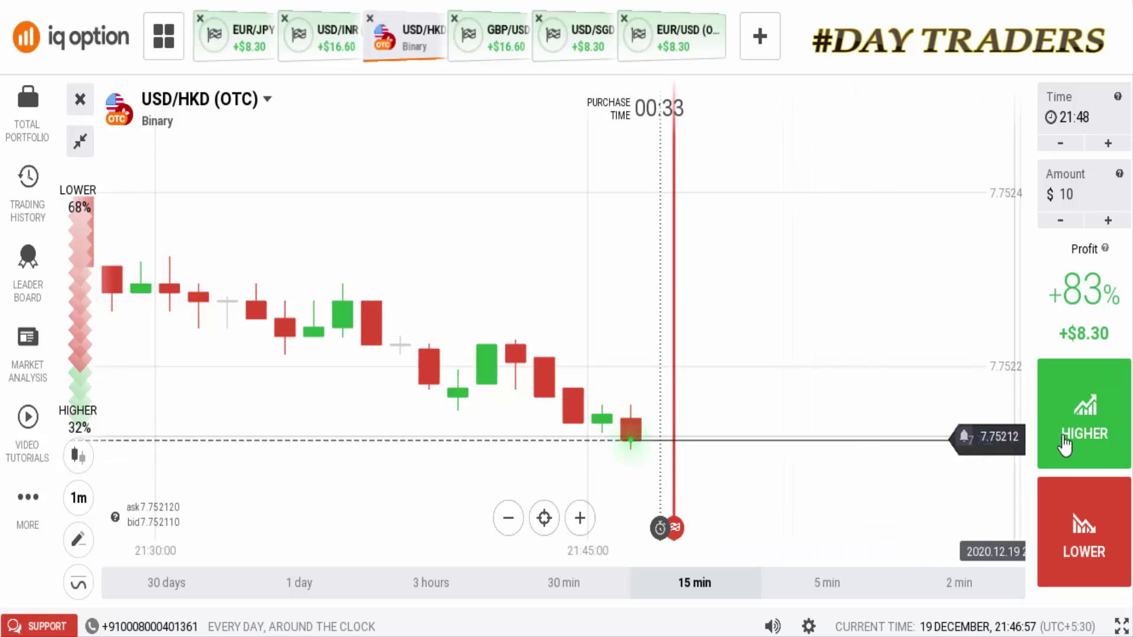
pyautogui.click(1096, 440)
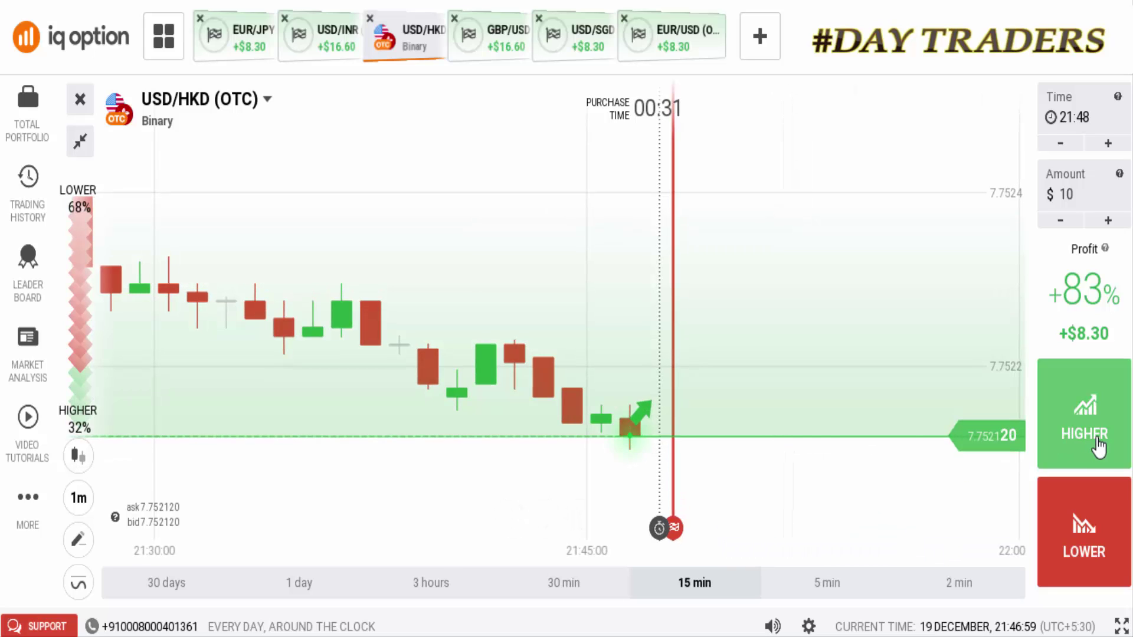
# Buy a $10 LOWER option on USD/HKD (OTC) expiring at 21:48
pyautogui.click(1108, 554)
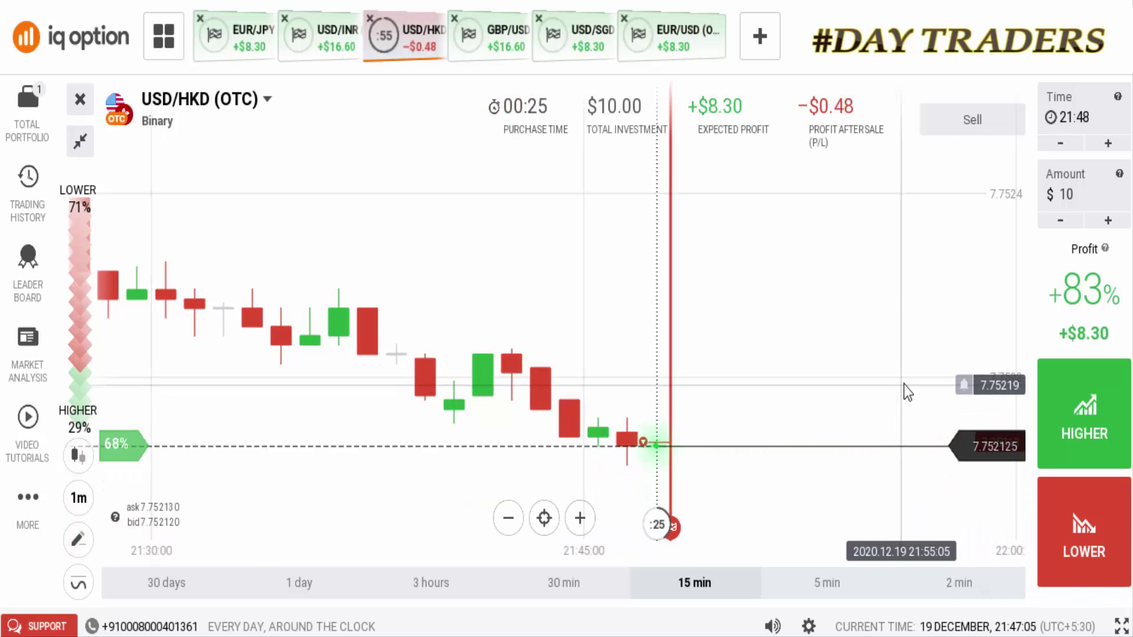
pyautogui.scroll(-2, 909, 386)
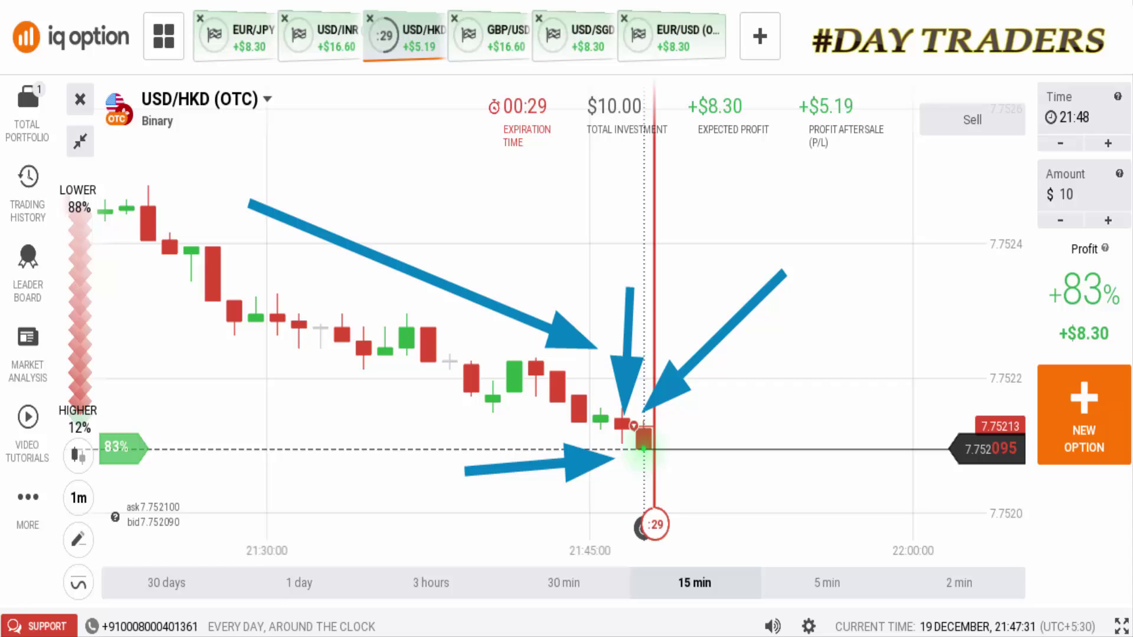
pyautogui.moveTo(175, 297)
pyautogui.mouseDown()
pyautogui.moveTo(644, 440)
pyautogui.moveTo(688, 478)
pyautogui.moveTo(736, 487)
pyautogui.mouseUp()
pyautogui.moveTo(241, 248)
pyautogui.mouseDown()
pyautogui.moveTo(648, 380)
pyautogui.moveTo(748, 439)
pyautogui.mouseUp()
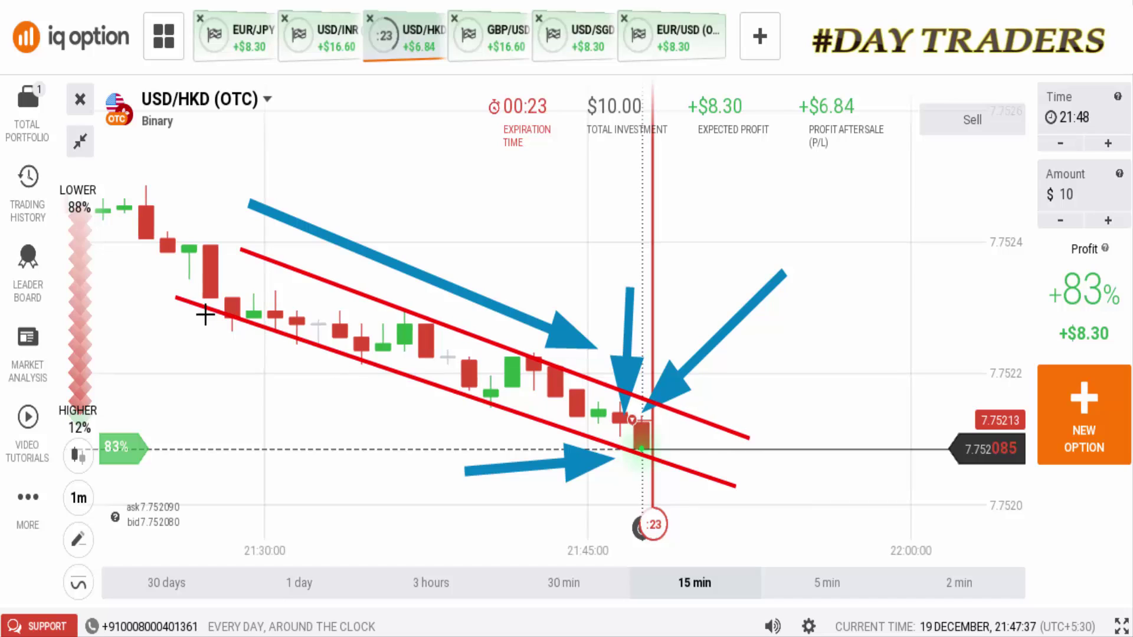
pyautogui.moveTo(300, 332); pyautogui.dragTo(435, 333)
pyautogui.moveTo(439, 341); pyautogui.dragTo(499, 404)
pyautogui.moveTo(533, 348); pyautogui.dragTo(644, 426)
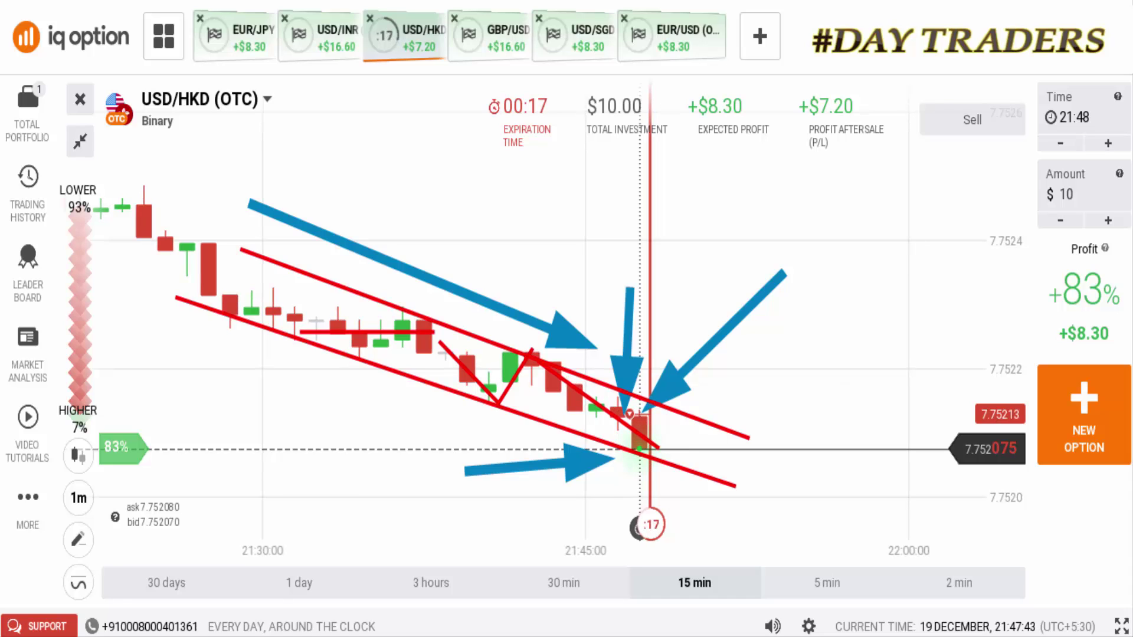
pyautogui.press('Escape')
pyautogui.scroll(3, 828, 335)
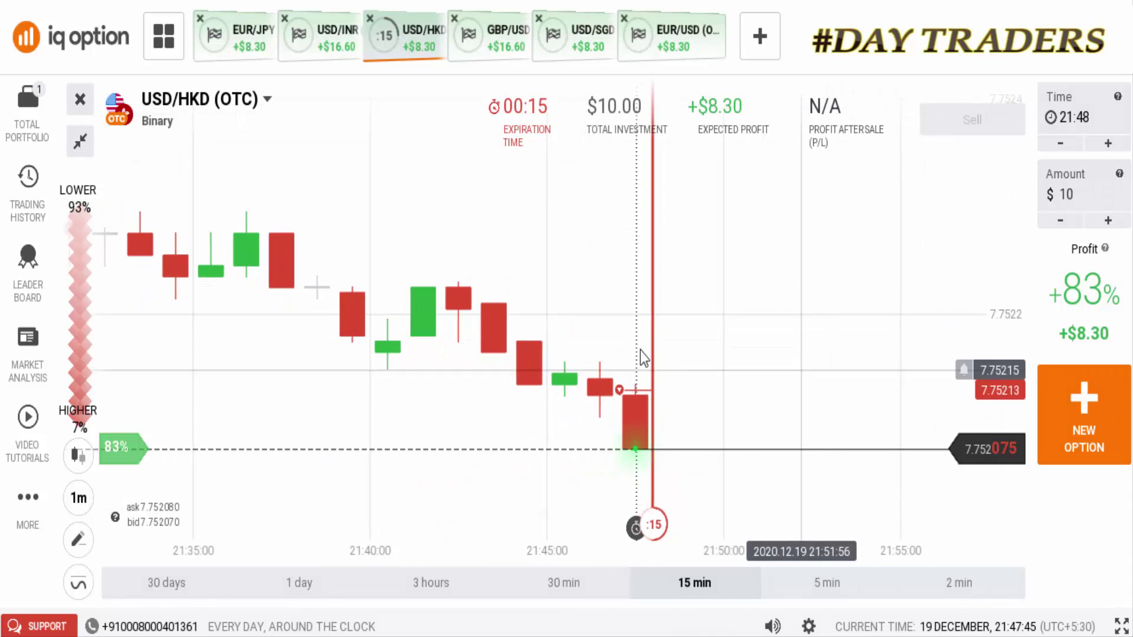
# After the USD/HKD trade closes at +$8.30, switch to the six-chart grid view
pyautogui.scroll(-3, 850, 395)
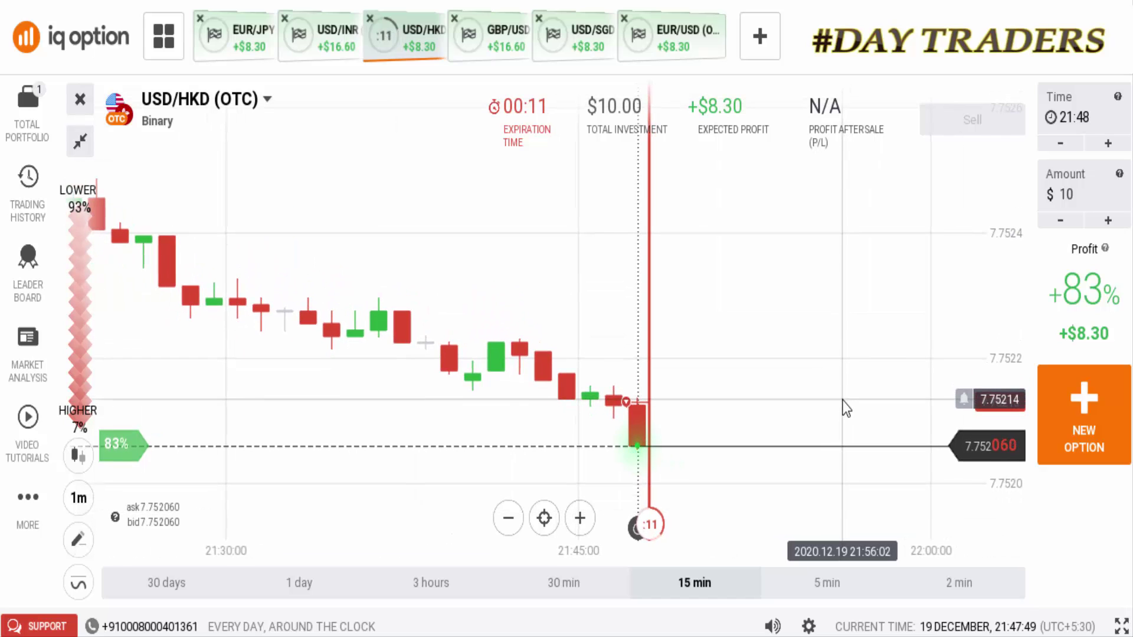
pyautogui.scroll(-3, 827, 383)
pyautogui.scroll(-3, 845, 374)
pyautogui.hscroll(3, 699, 309)
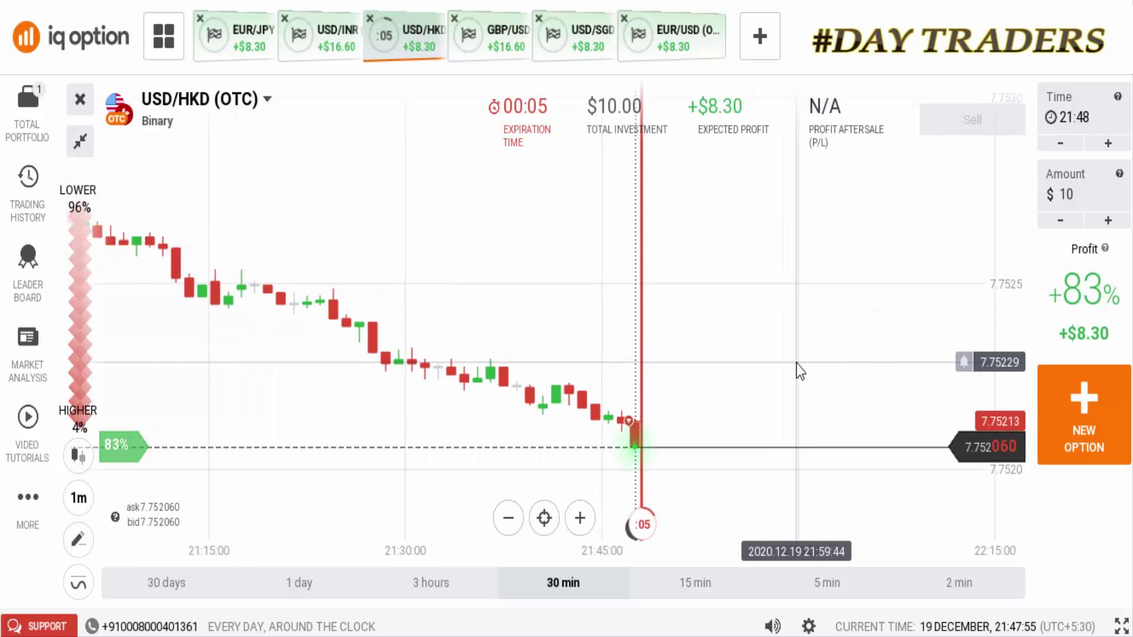
pyautogui.scroll(2, 795, 363)
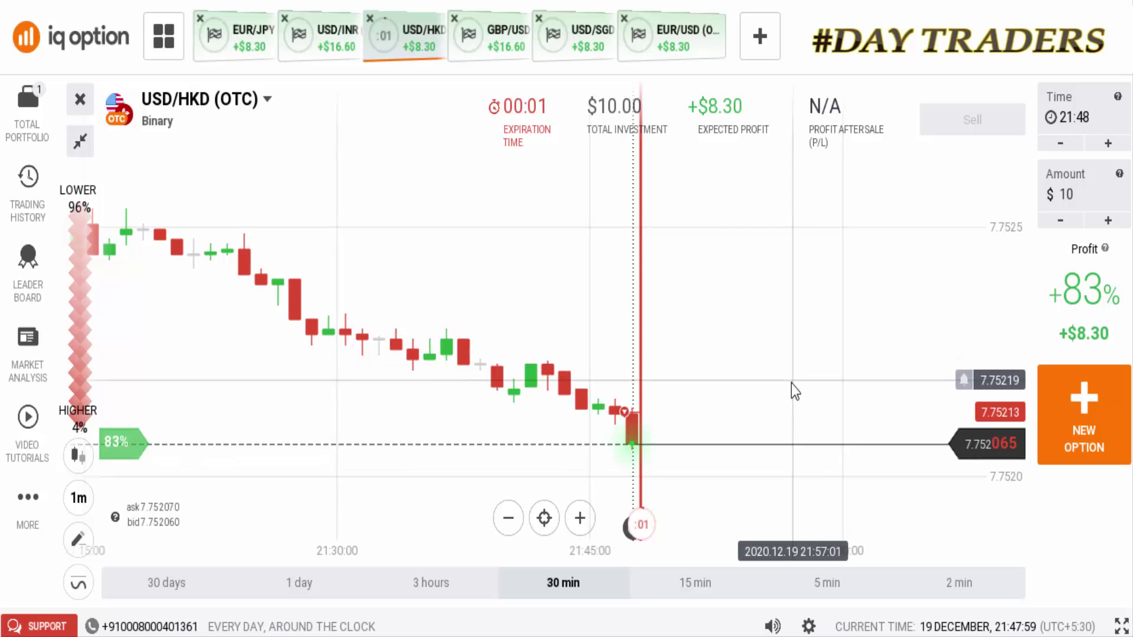
pyautogui.moveTo(155, 171)
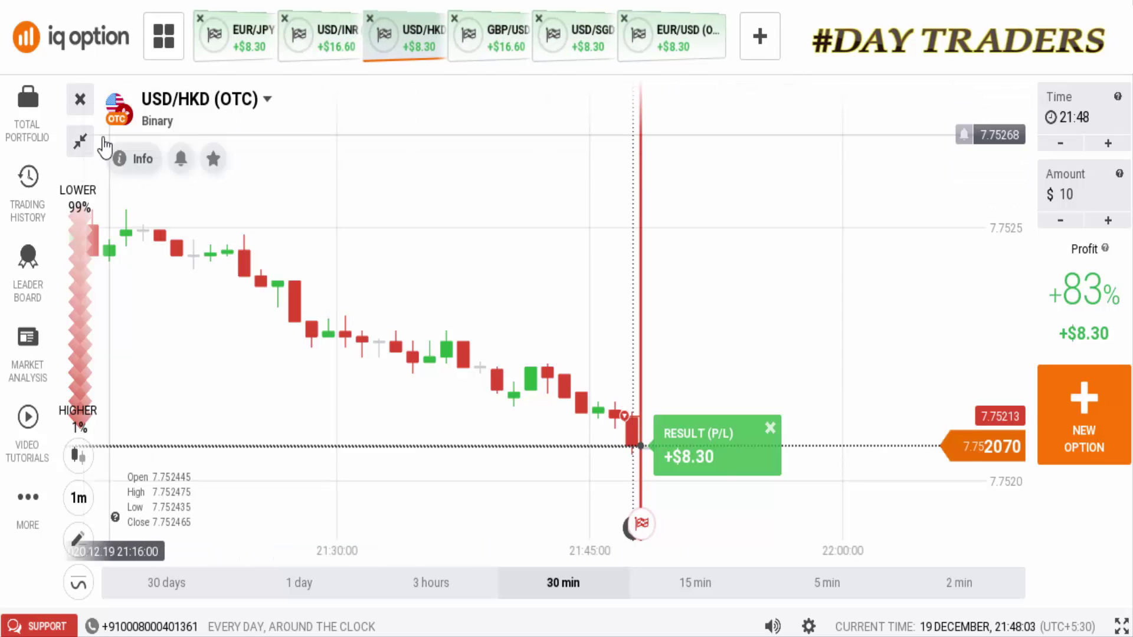
pyautogui.click(80, 142)
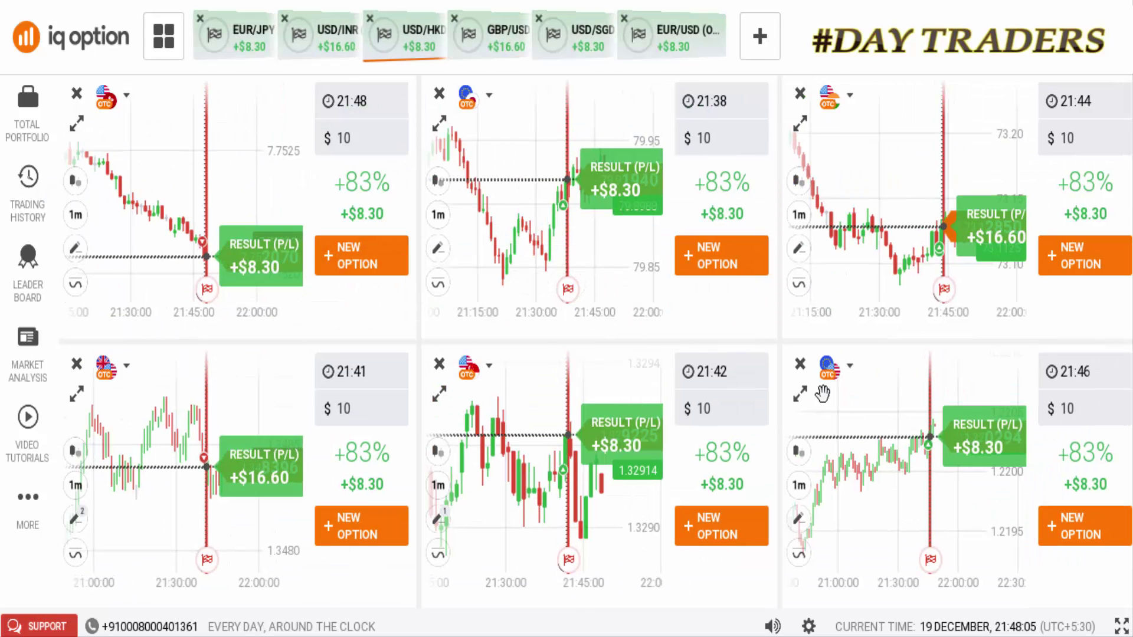